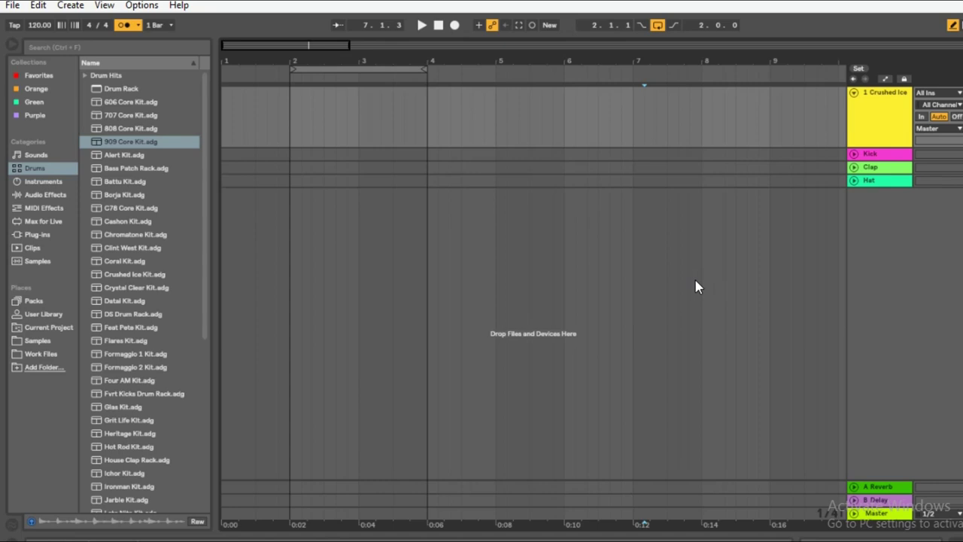
Step: Load the 707 Core Kit from the Drums category onto the Crushed Ice track in place of its current kit
click(13, 46)
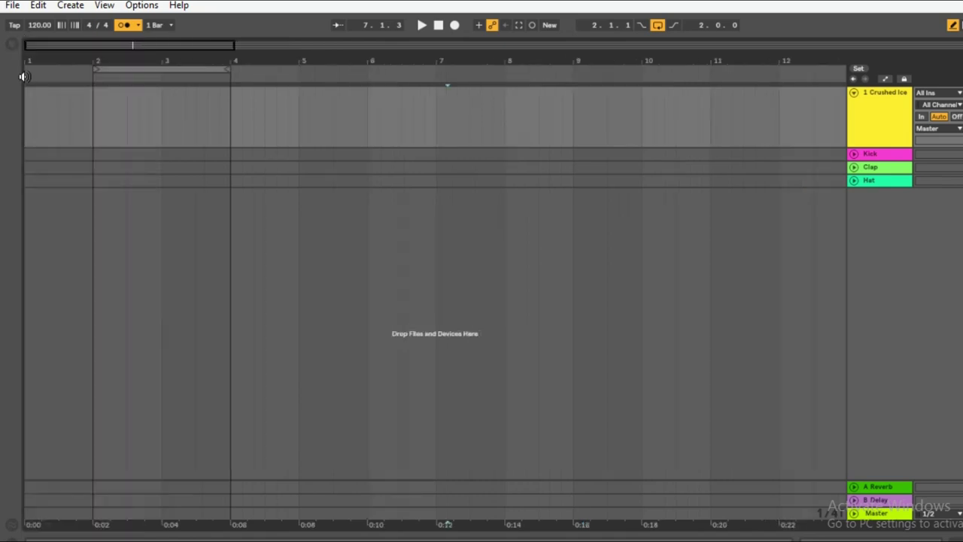
click(9, 46)
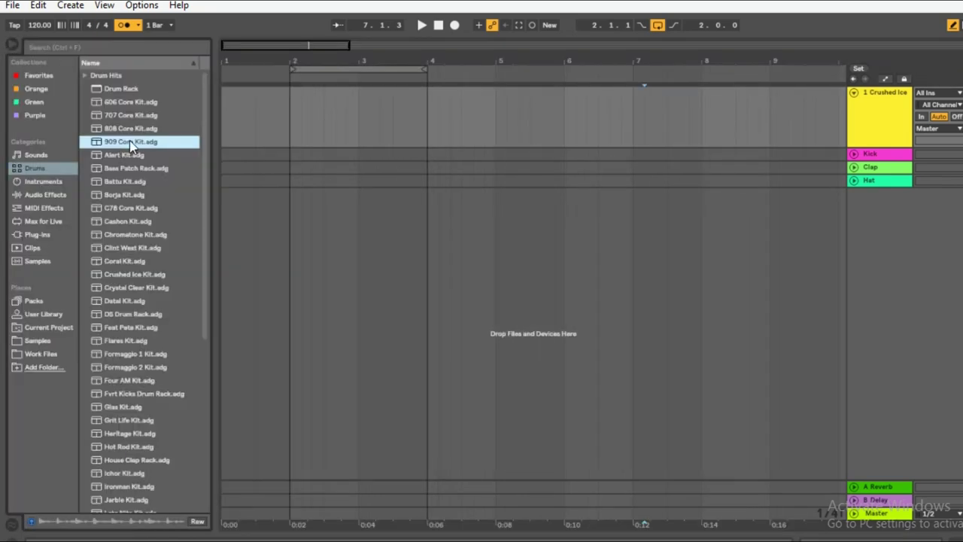
click(37, 168)
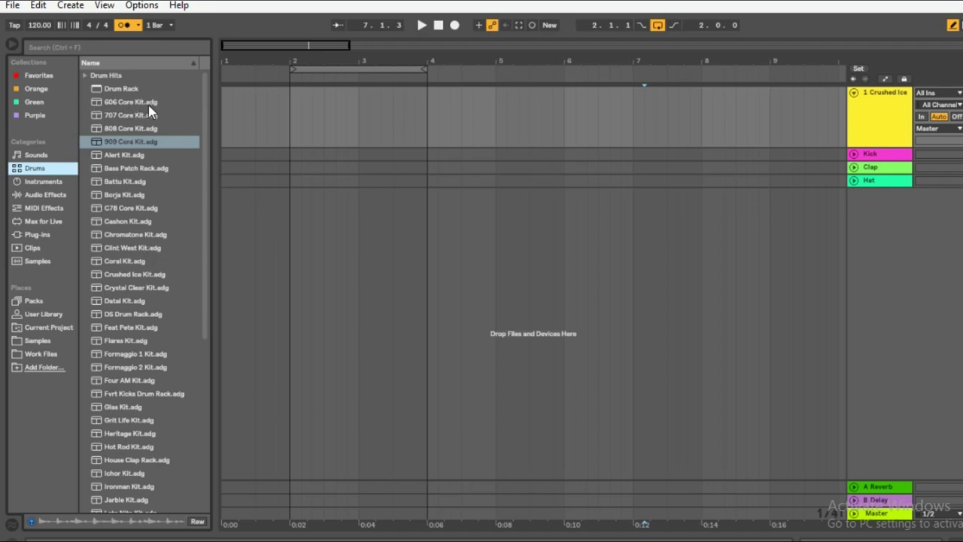
click(113, 140)
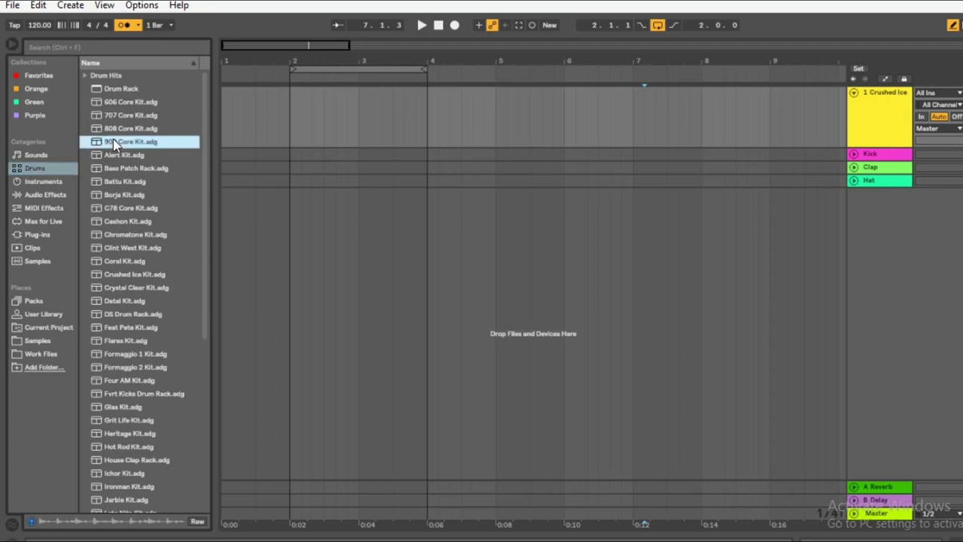
click(124, 182)
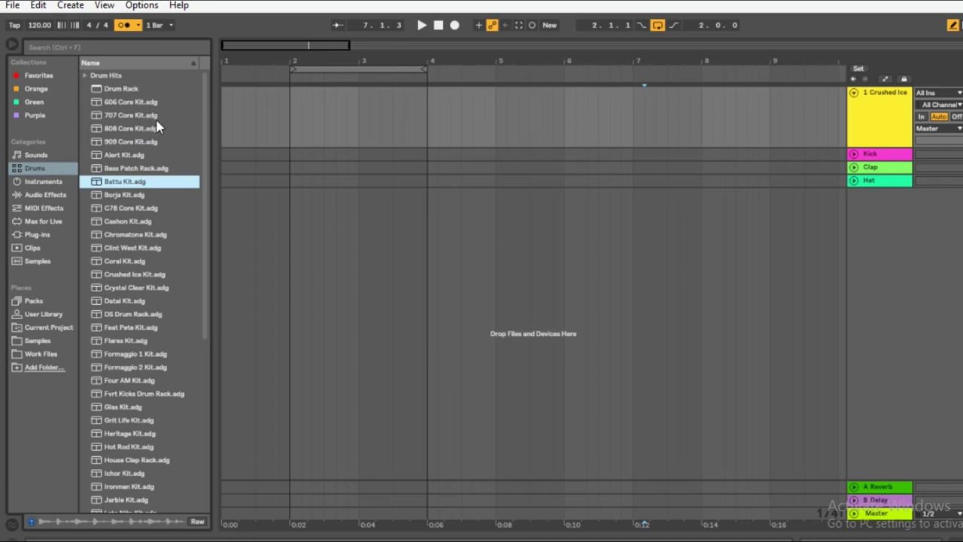
click(122, 102)
click(137, 115)
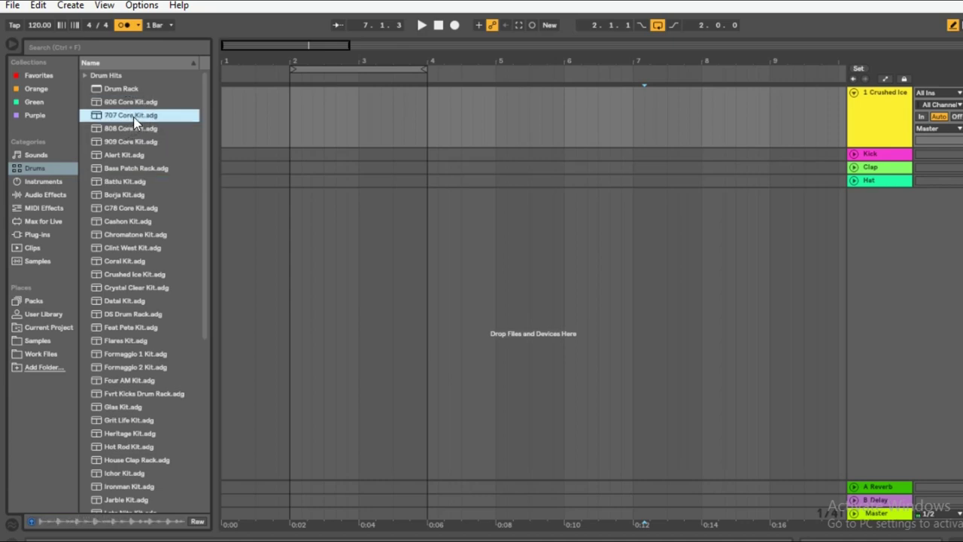
drag(797, 224, 886, 117)
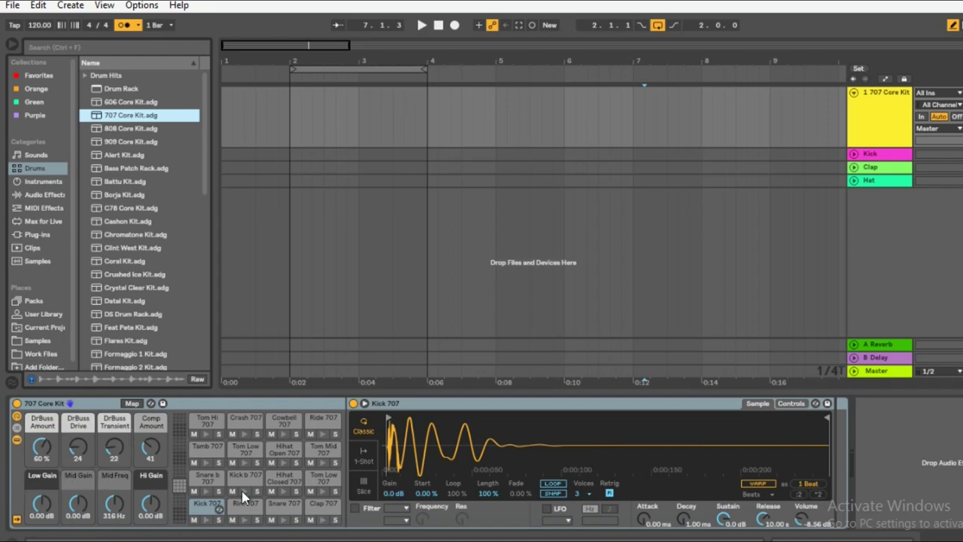
Step: Audition the Kick, Rim, Snare and Clap pads of the 707 Core Kit
click(231, 407)
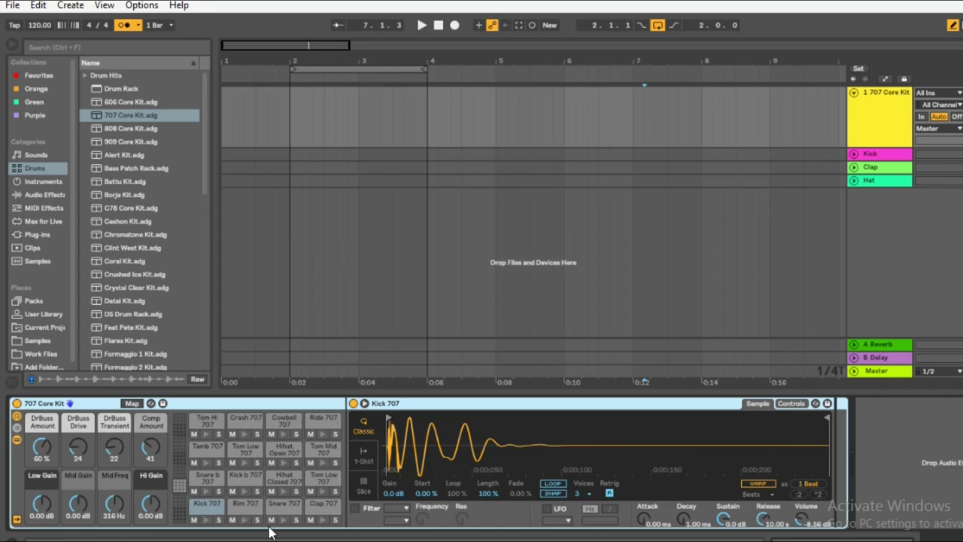
click(207, 520)
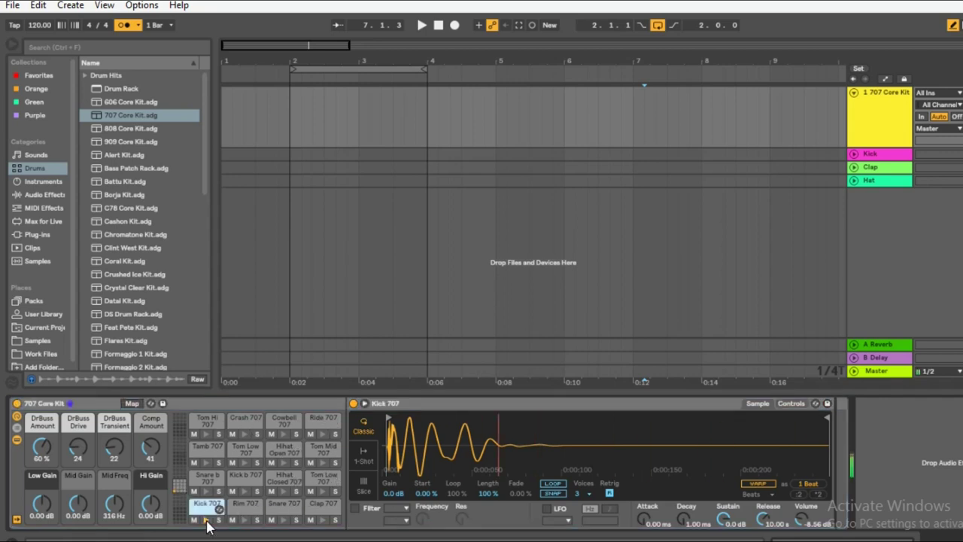
click(246, 520)
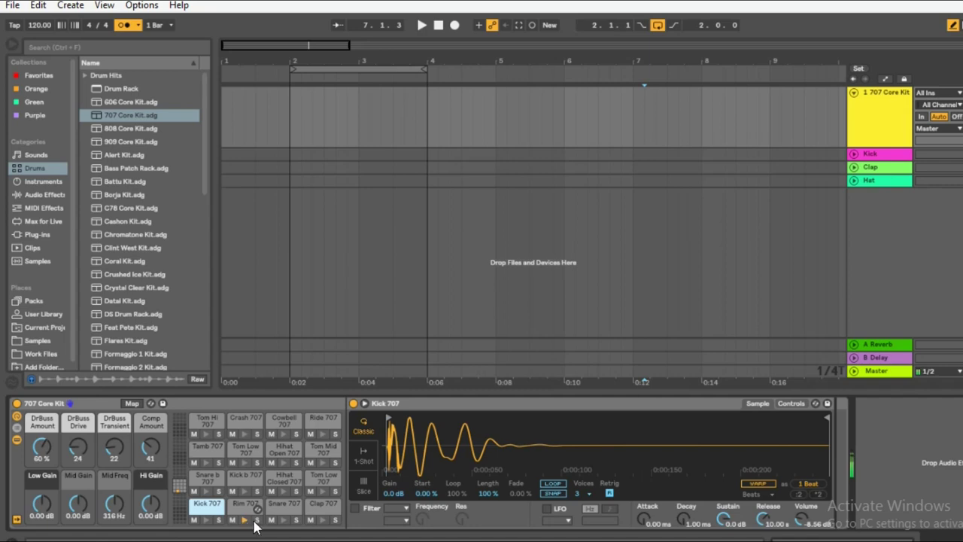
click(284, 520)
click(324, 521)
Step: Display the Rim 707, Snare 707, Clap 707 and Kick 707 samples one after another
click(248, 505)
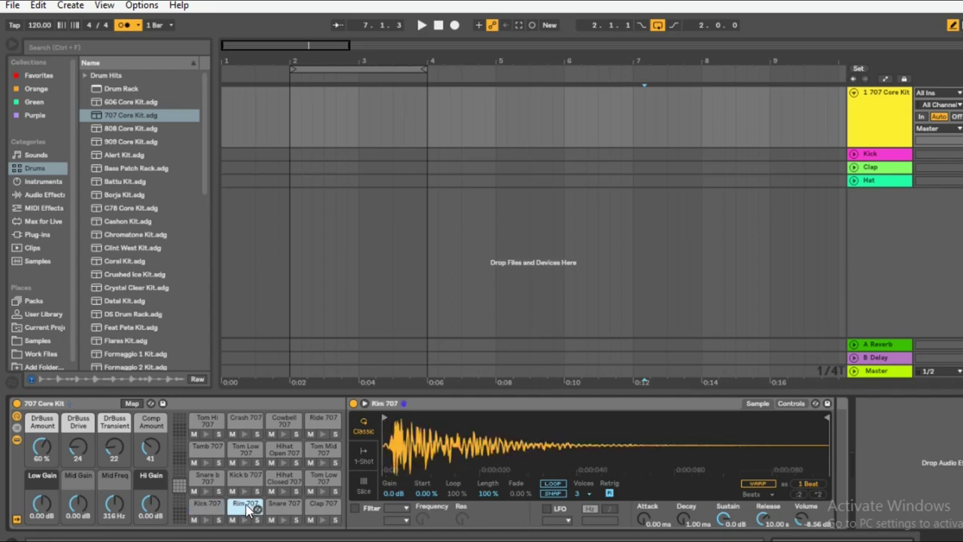
click(293, 505)
click(324, 508)
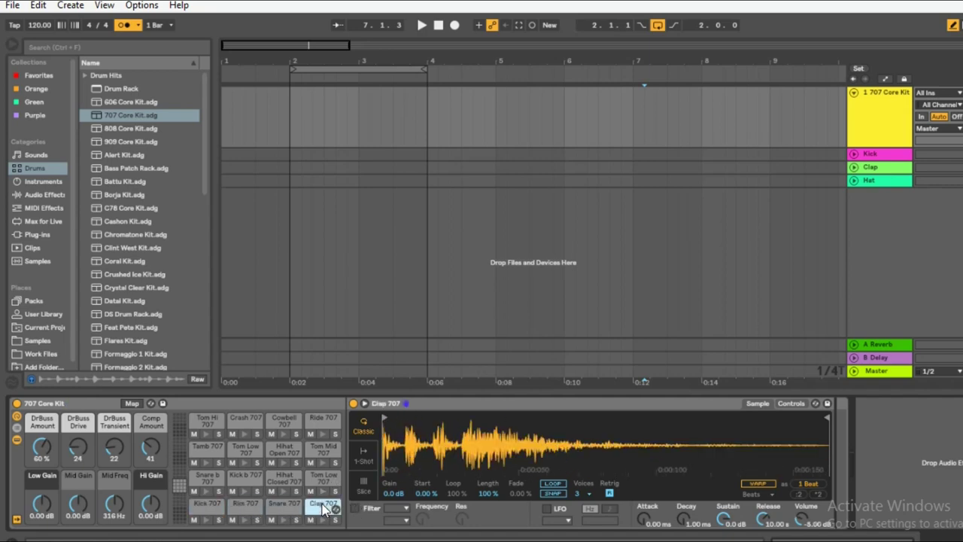
click(209, 509)
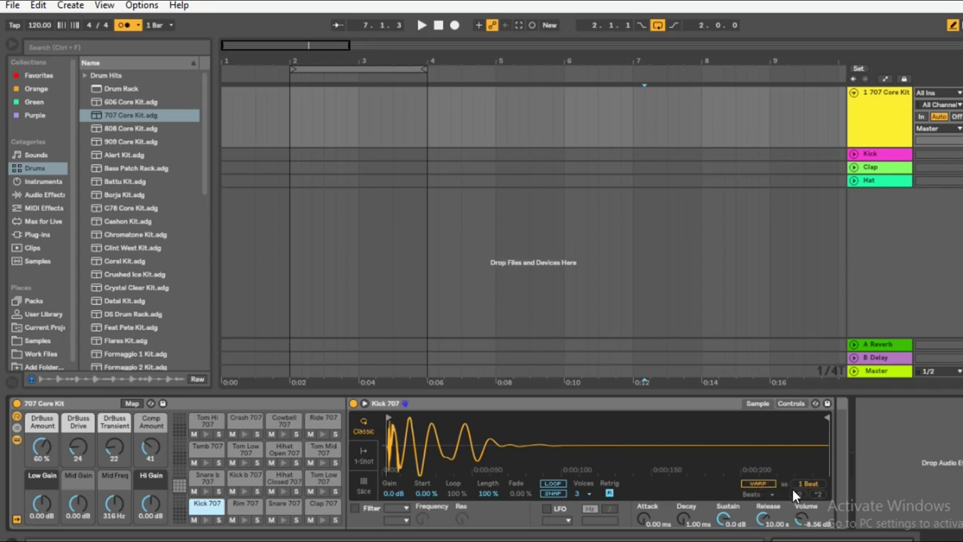
Step: Try moving the Kick 707 sample's start and end markers to the waveform's outer edges and audition the kick
mouse_move(388, 418)
mouse_down()
mouse_move(535, 427)
mouse_move(384, 427)
mouse_up()
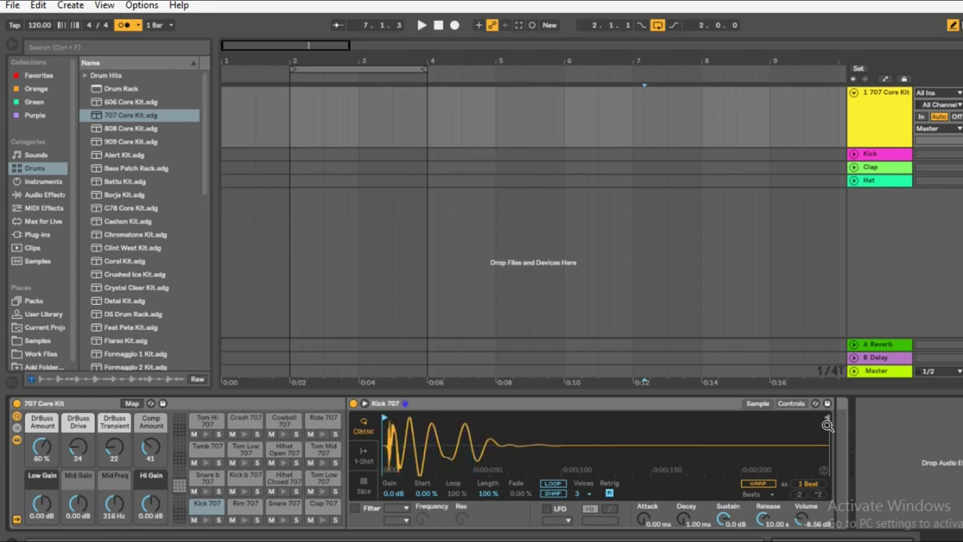
mouse_move(828, 425)
mouse_down()
mouse_move(624, 427)
mouse_move(831, 431)
mouse_up()
click(208, 525)
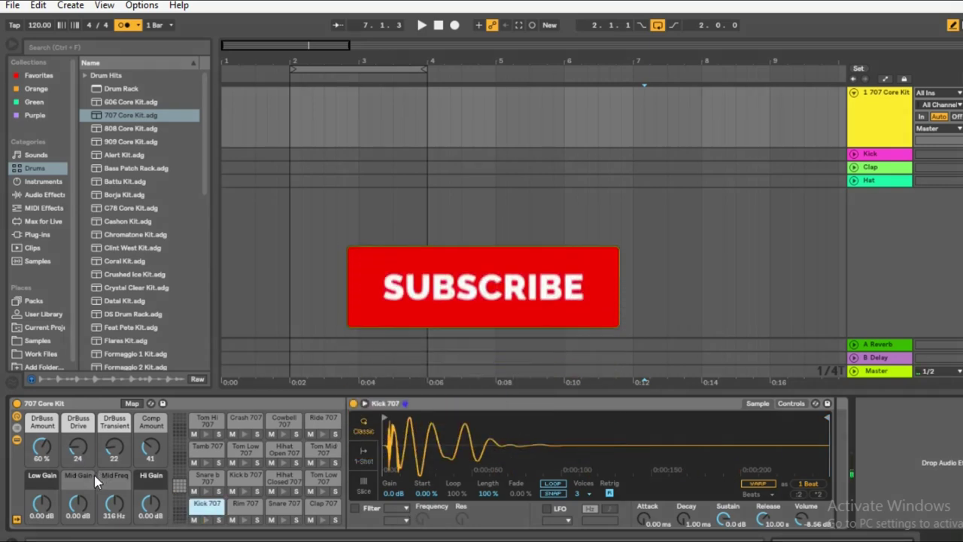
Step: Raise the kit's DrBuss Drive macro to its maximum of 127 and audition the kick
drag(72, 452, 72, 397)
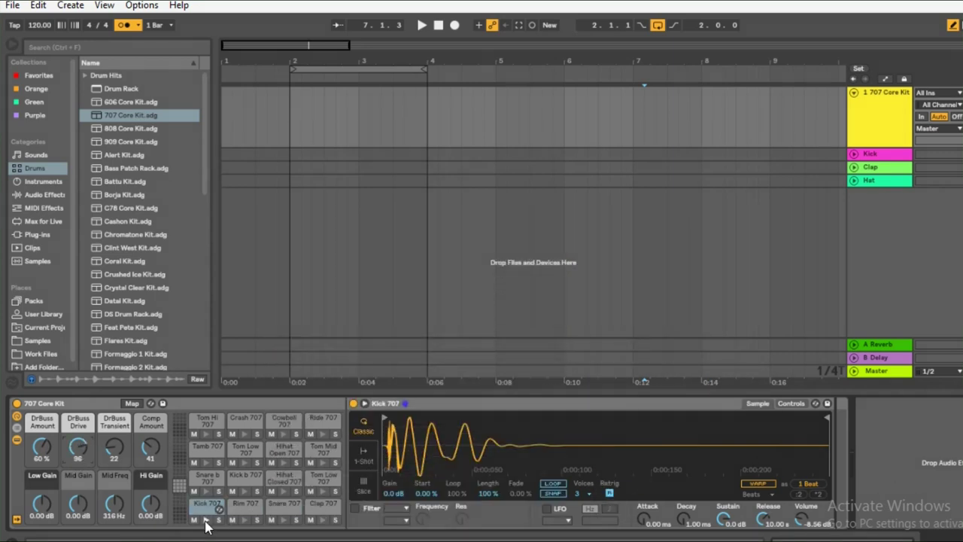
click(206, 511)
click(207, 520)
Step: Audition the kick with the DrBuss Amount macro at 0 % and again at 100 %
drag(42, 448, 41, 501)
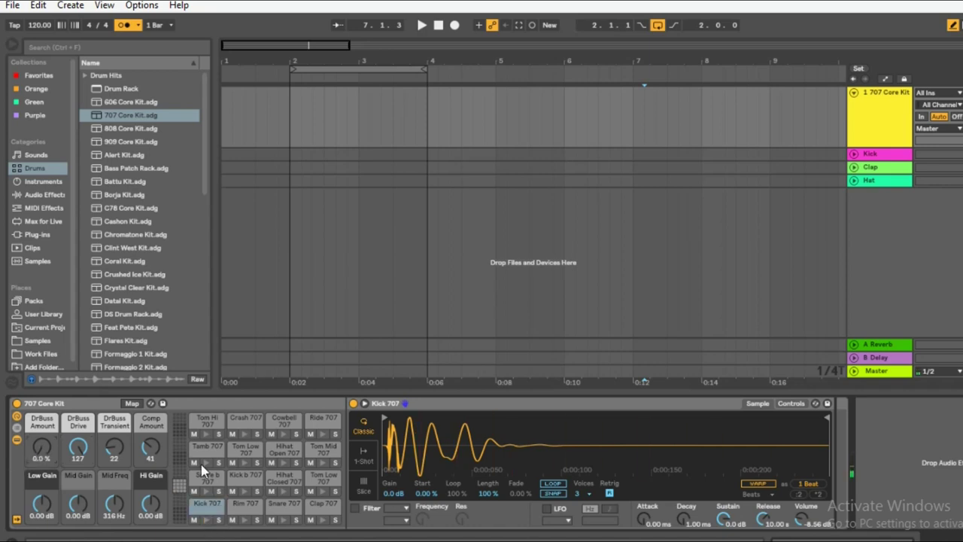
click(200, 509)
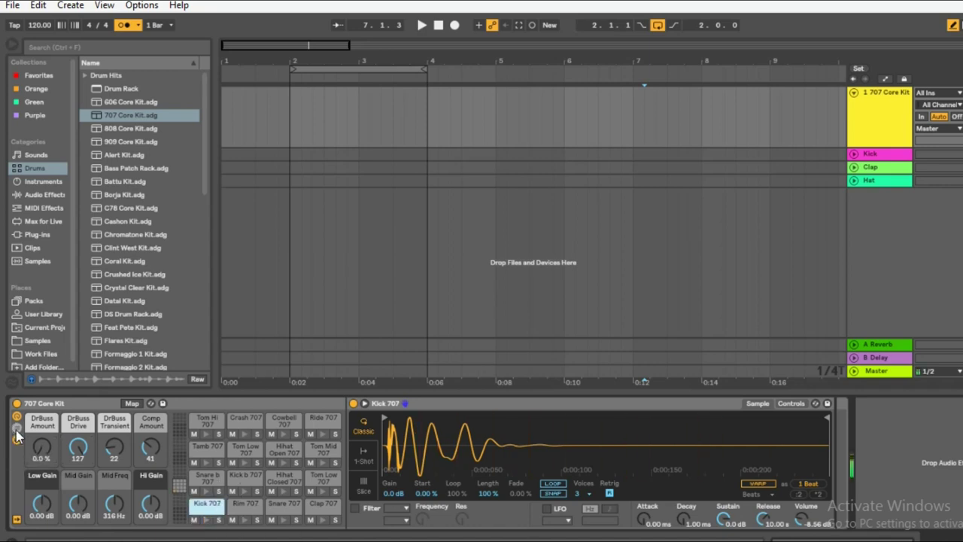
click(207, 520)
drag(46, 456, 47, 391)
click(208, 520)
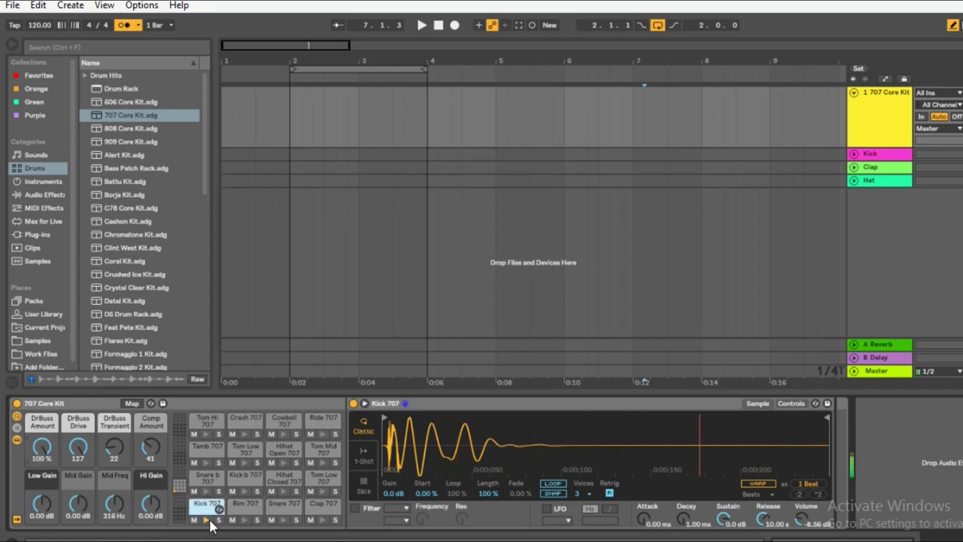
Step: Try the kick with DrBuss Transient at 127, and return the macros to Amount 60 %, Drive 24 and Transient 22
drag(114, 450, 115, 395)
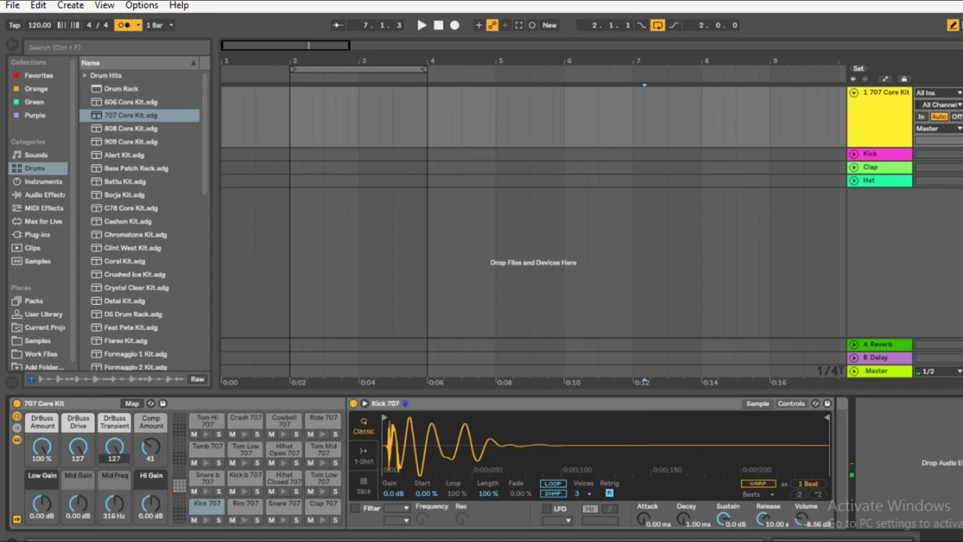
click(207, 520)
drag(109, 425, 110, 482)
drag(66, 444, 67, 459)
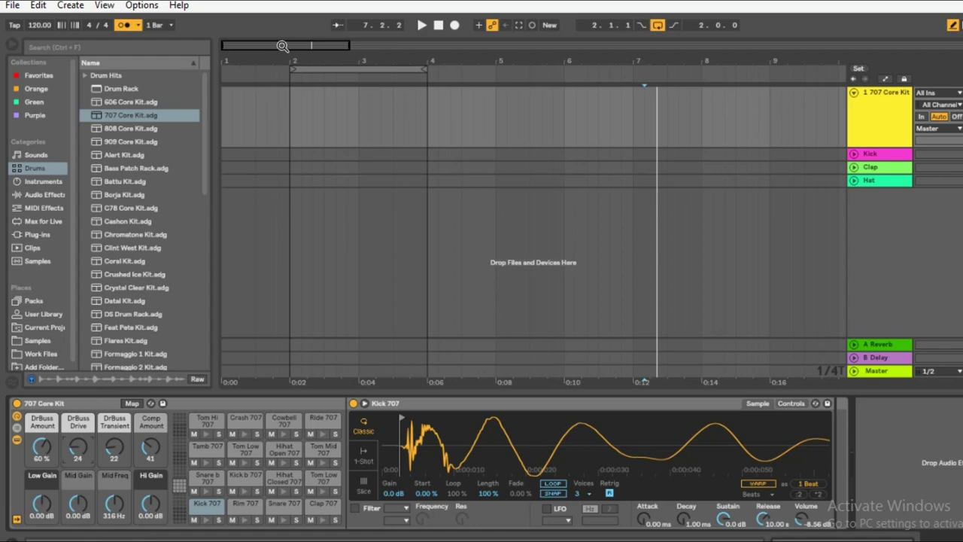
Step: Insert an empty two-bar MIDI clip from bar 2 to bar 4 on the 707 Core Kit track and show its Kick 707 row
click(313, 121)
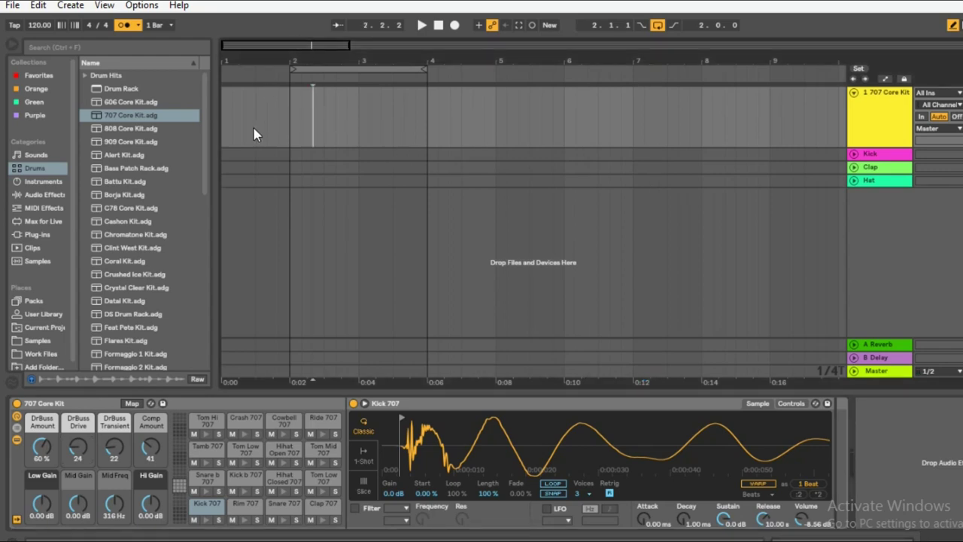
drag(293, 121, 423, 133)
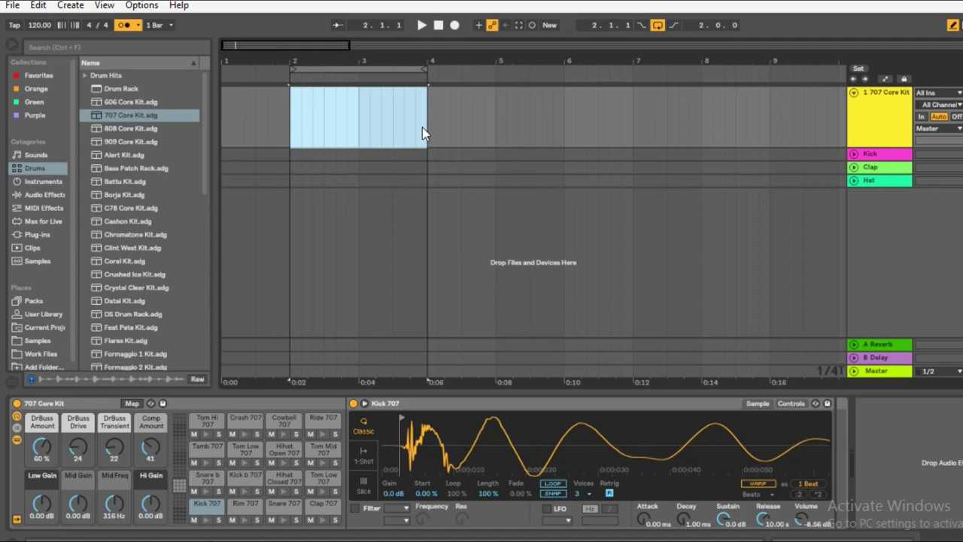
key(ctrl+shift+m)
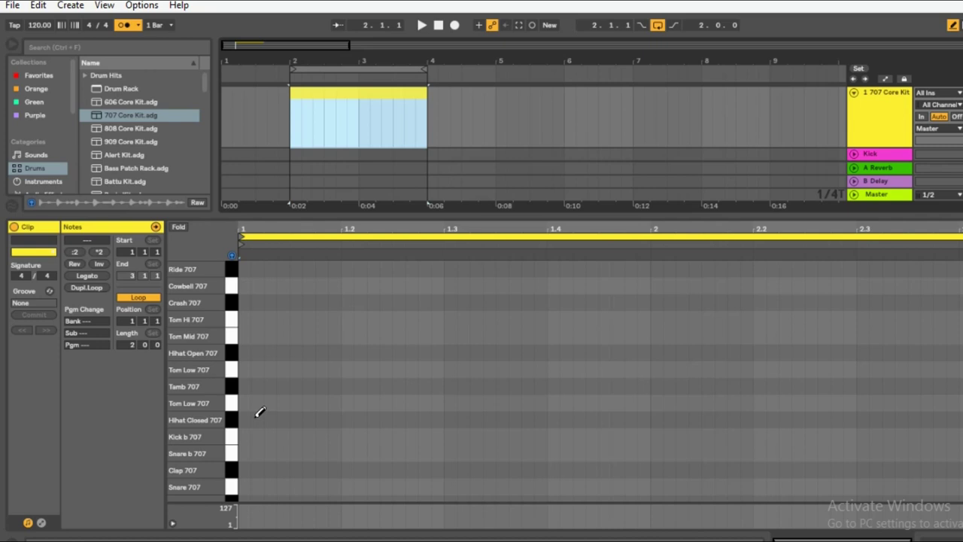
drag(367, 211, 357, 249)
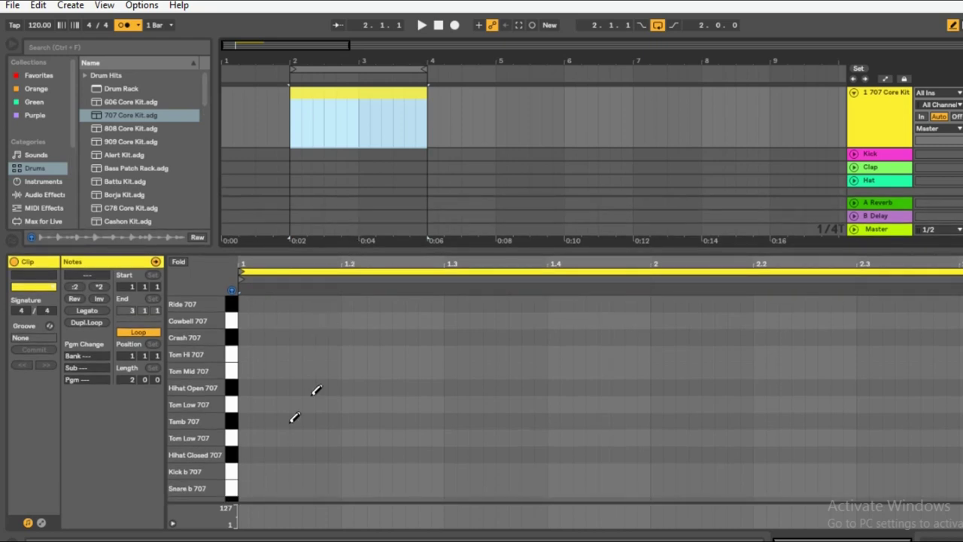
scroll(279, 409, down, 3)
Step: Audition the kit's sounds and enter a Kick 707 note on every beat of the clip at 128 BPM
key(a)
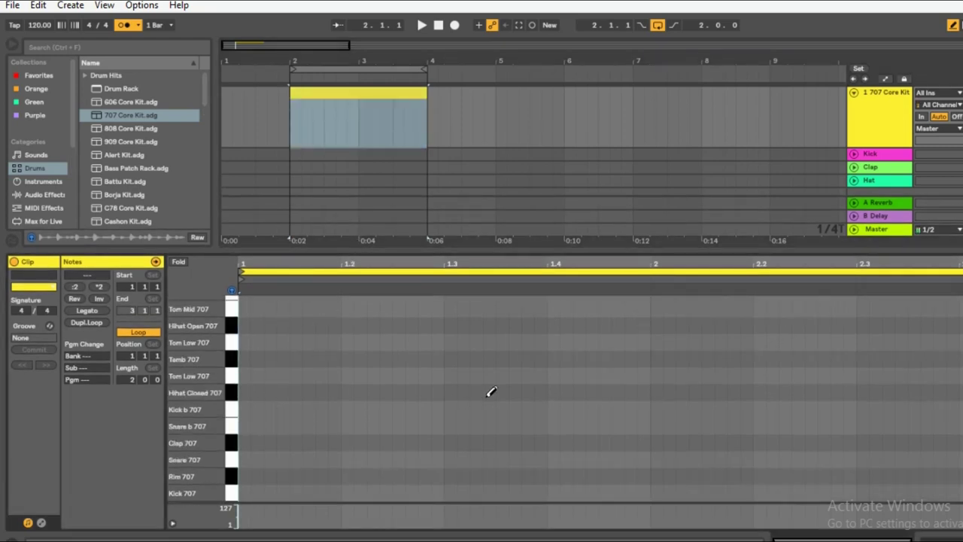
key(a)
key(e)
key(e)
key(f)
key(f)
key(f)
key(h)
key(d)
key(j)
key(h)
key(f)
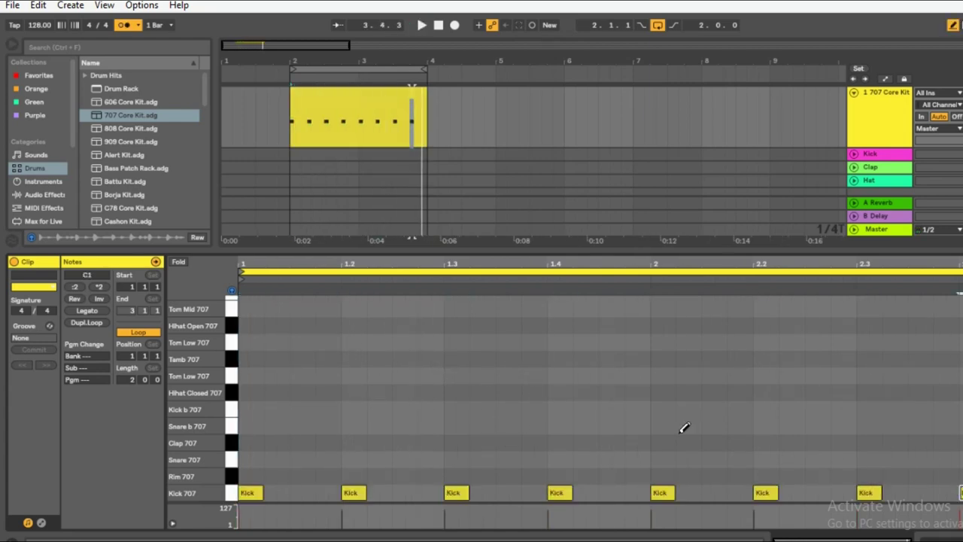
Step: Add Clap 707 notes on the second and fourth beats of both bars
click(350, 443)
click(557, 443)
click(763, 443)
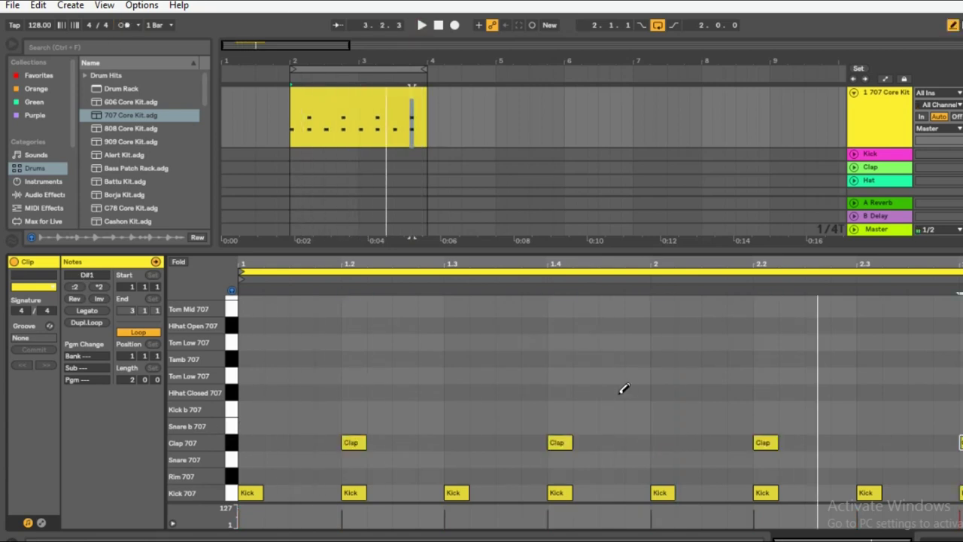
Step: Add Tamb 707 notes on the offbeat halfway between the kicks throughout both bars and play the pattern
click(302, 358)
click(404, 358)
click(484, 358)
click(585, 359)
click(688, 358)
click(792, 359)
click(895, 359)
click(484, 359)
click(508, 359)
click(792, 358)
click(817, 358)
click(895, 359)
click(920, 358)
key(space)
Step: Add Snare b 707 notes at 1.2, 1.3.2, 1.3.3 and 2.2.3, playing the loop to check them
click(234, 380)
click(353, 426)
key(space)
click(482, 426)
click(456, 426)
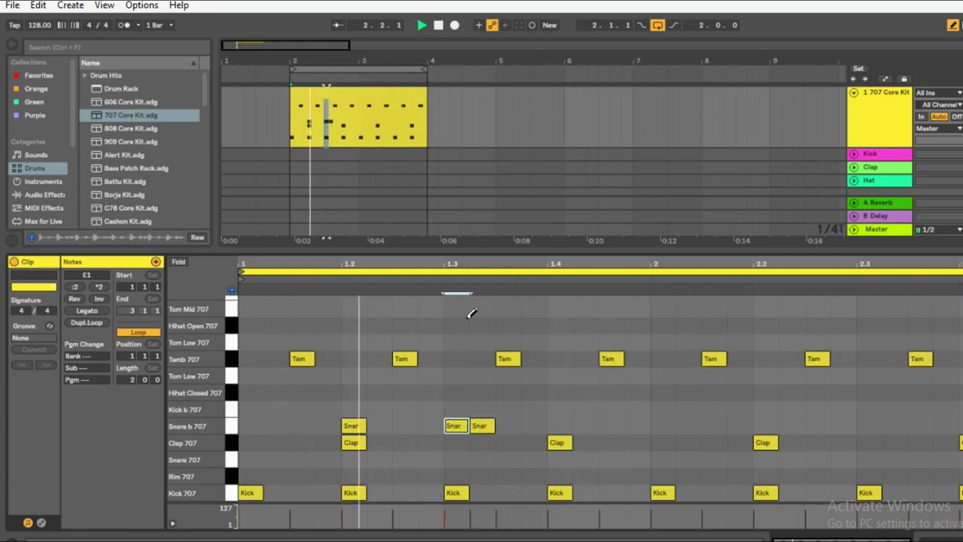
click(456, 426)
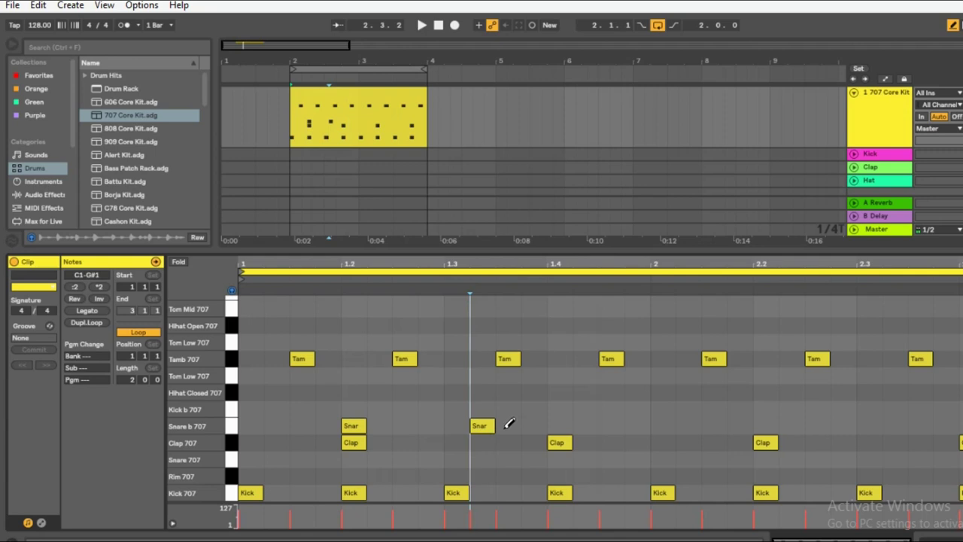
click(506, 426)
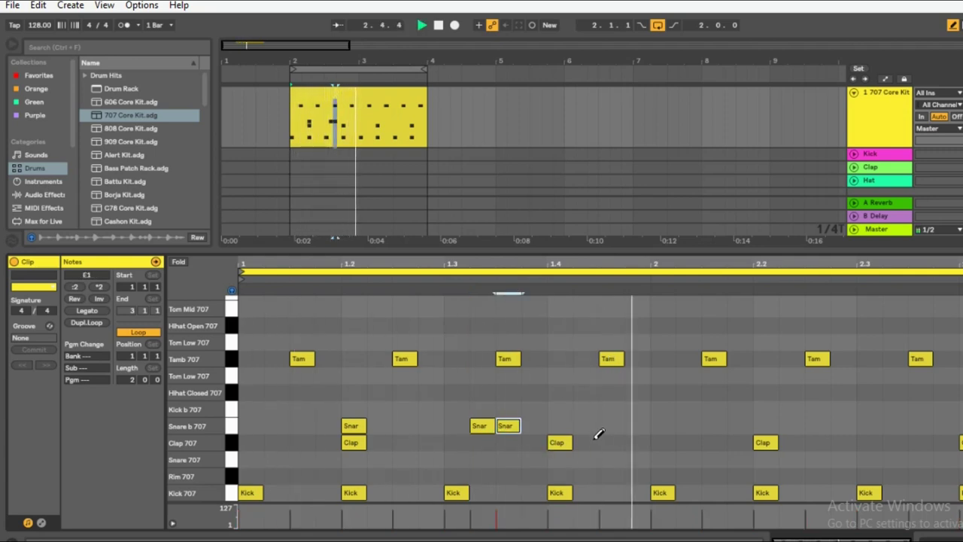
click(817, 426)
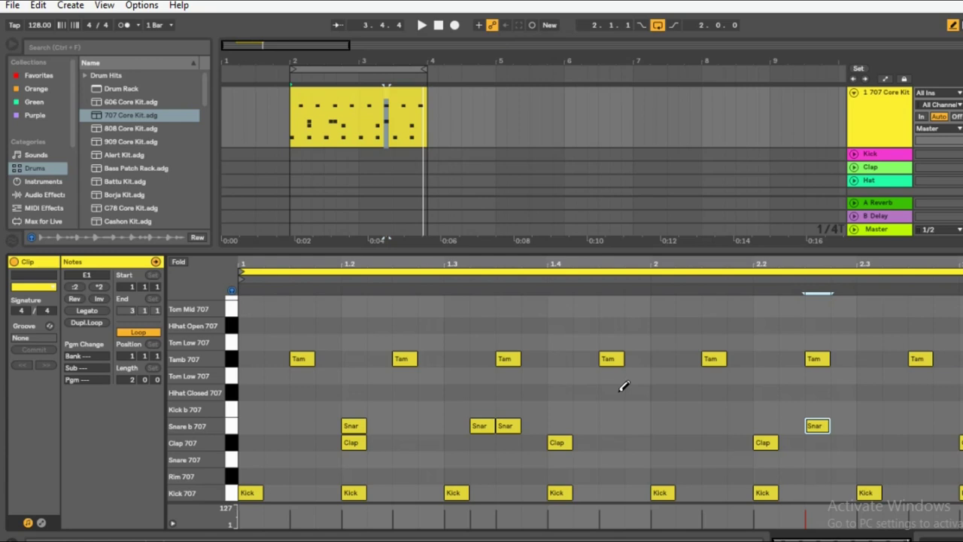
Step: Close the clip's note editor, show the 707 Core Kit's devices, and unfold the Kick, Clap and Hat tracks
double_click(300, 251)
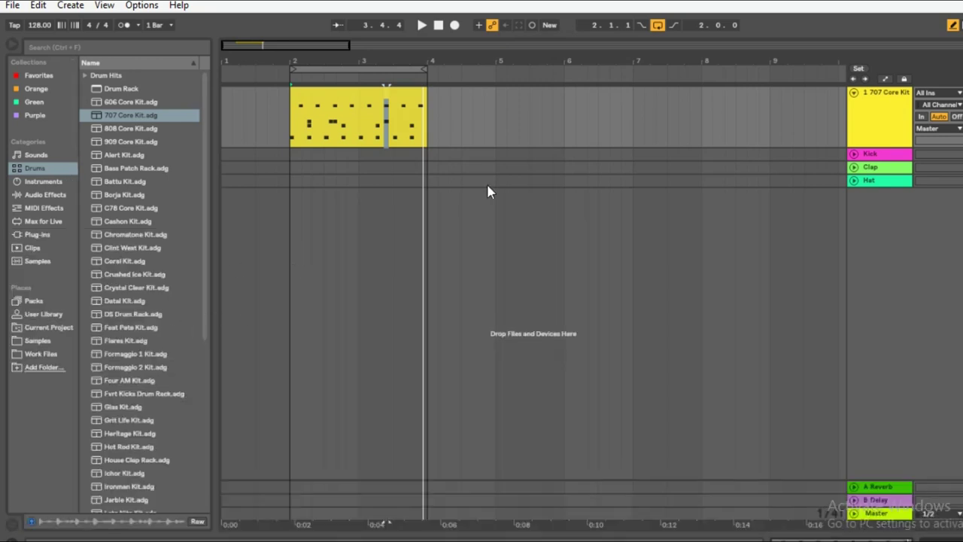
double_click(892, 110)
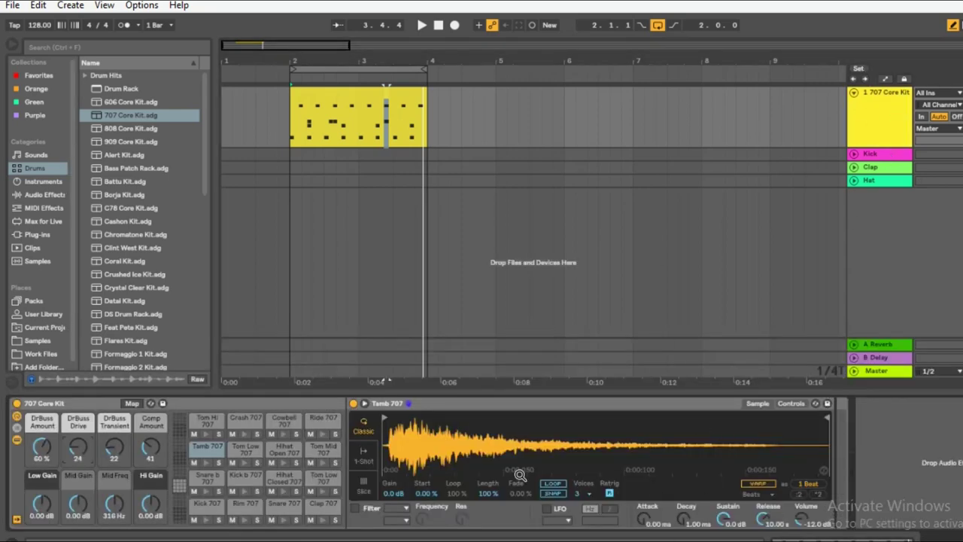
drag(854, 160, 853, 280)
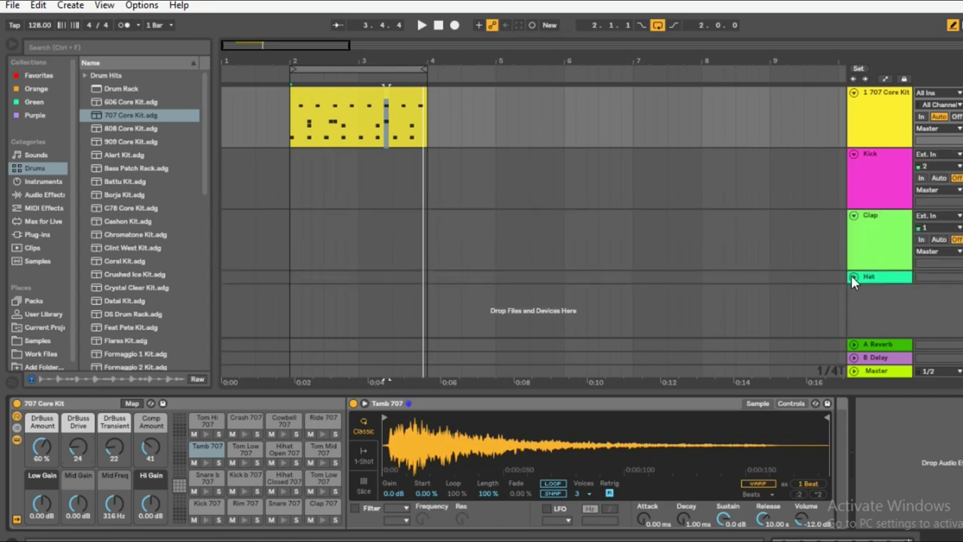
click(855, 277)
Step: Select the Kick, Clap and Hat tracks and mark a span of several bars after bar 4 on each
click(887, 179)
click(875, 230)
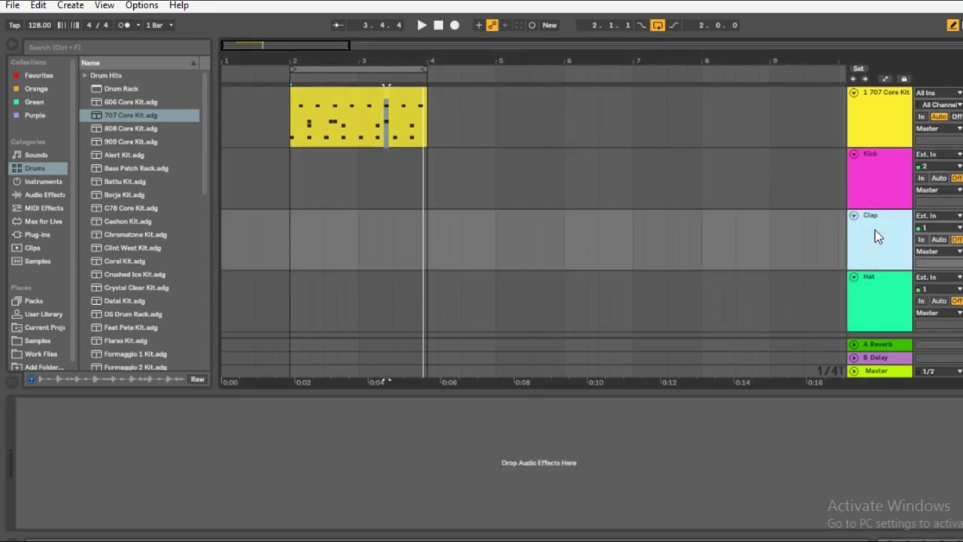
click(885, 296)
click(886, 193)
drag(437, 198, 589, 206)
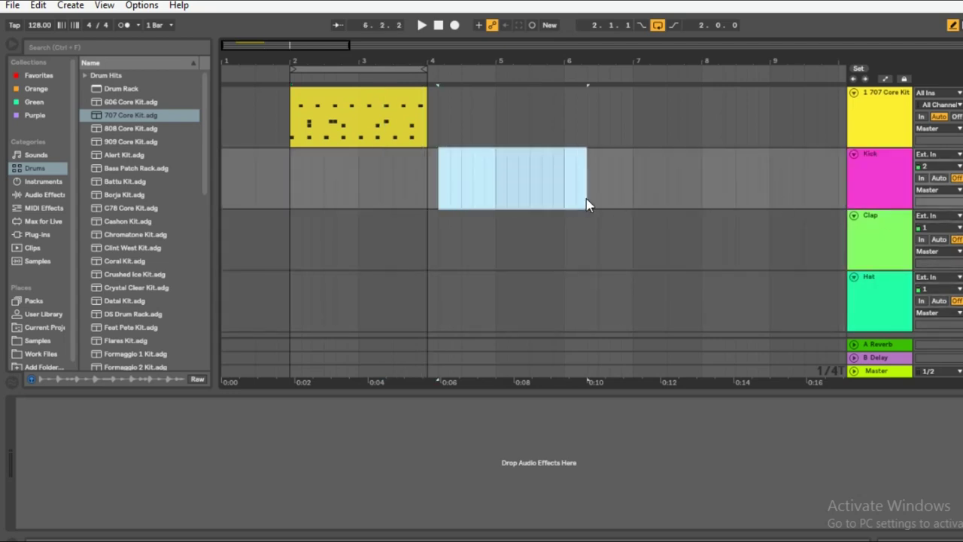
drag(466, 249, 615, 249)
click(439, 301)
drag(441, 301, 682, 298)
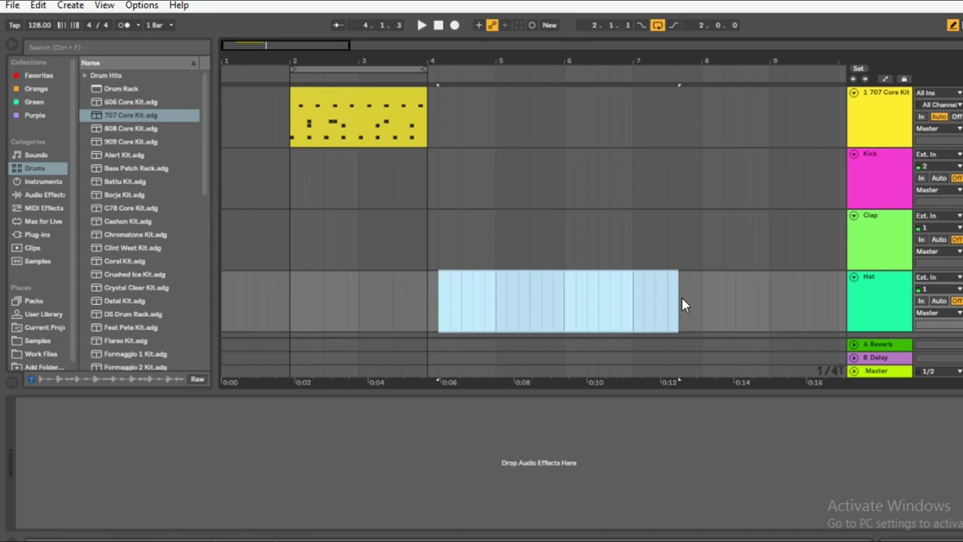
click(854, 155)
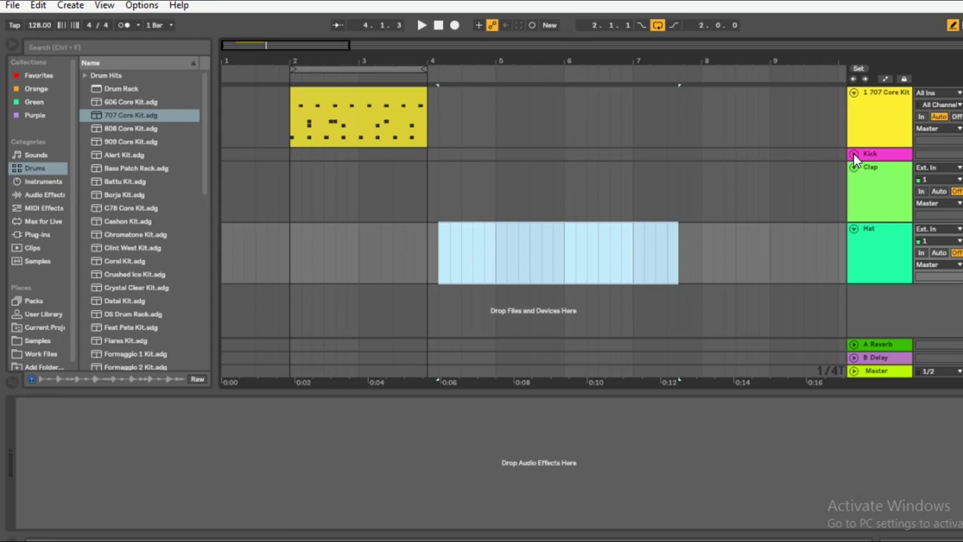
click(854, 154)
drag(439, 195, 683, 196)
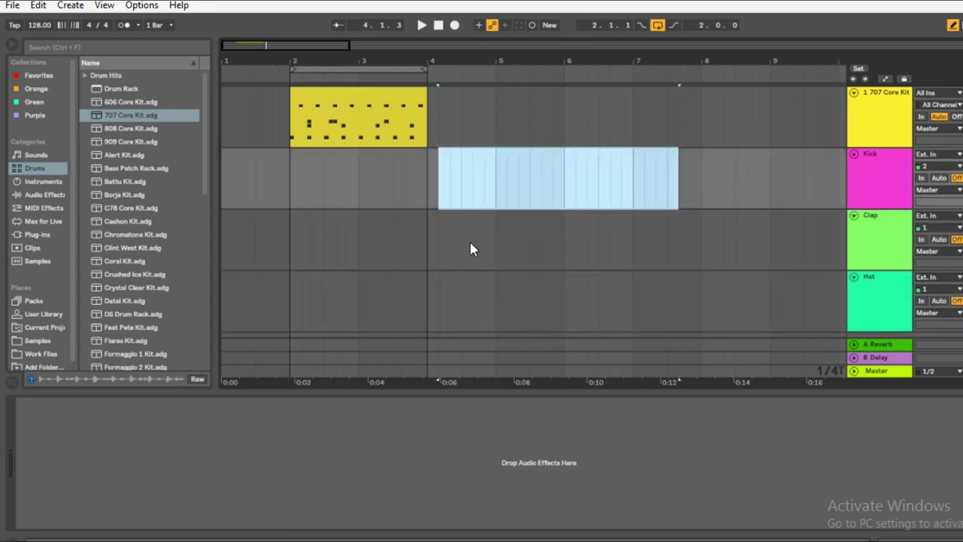
drag(472, 250, 739, 260)
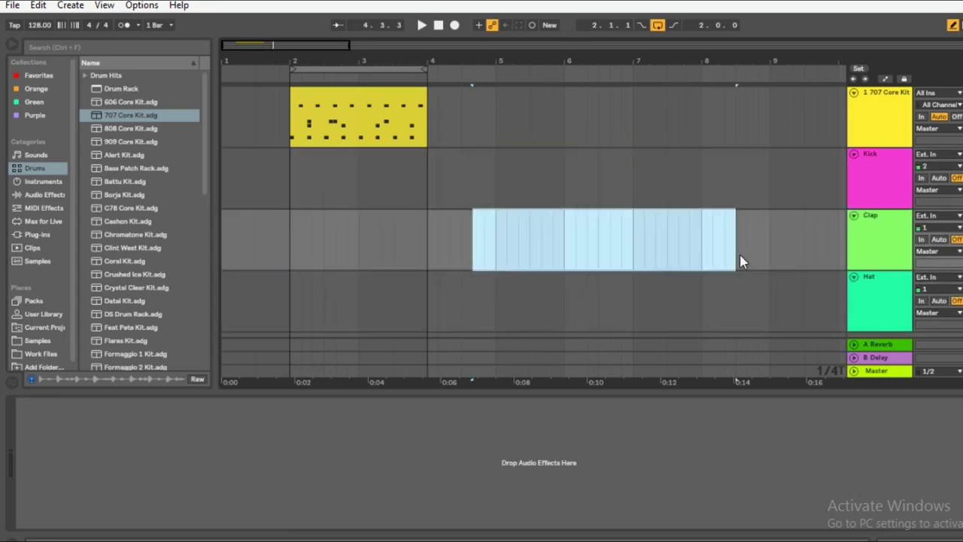
Step: Fold the Kick, Clap and Hat tracks
click(854, 154)
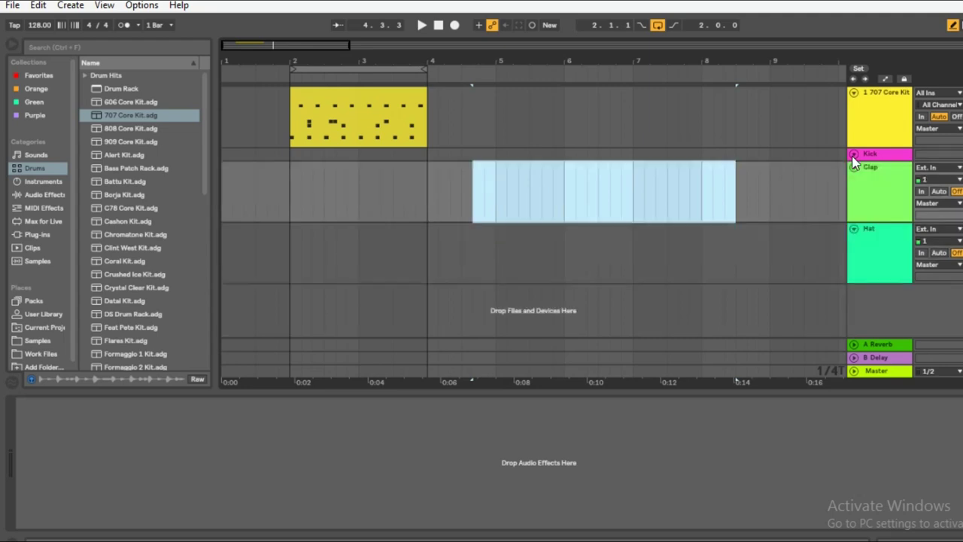
click(855, 168)
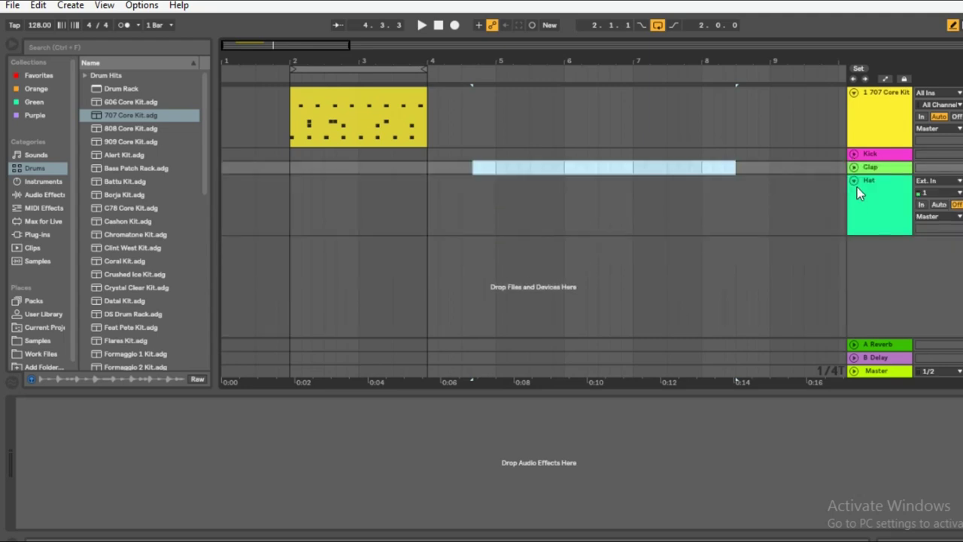
click(856, 182)
Step: Search the audio effects for "com" and add a Compressor after the 707 Core Kit on its track
click(869, 111)
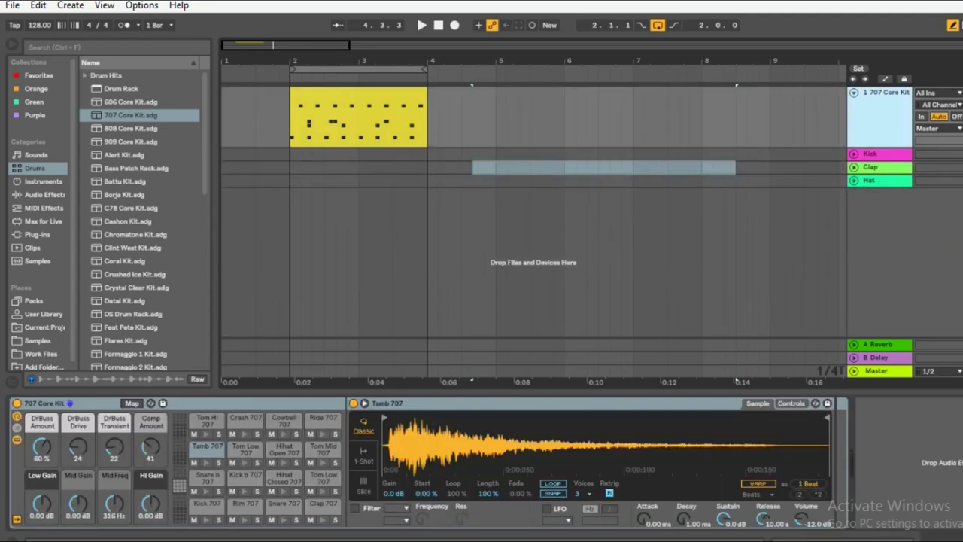
click(50, 195)
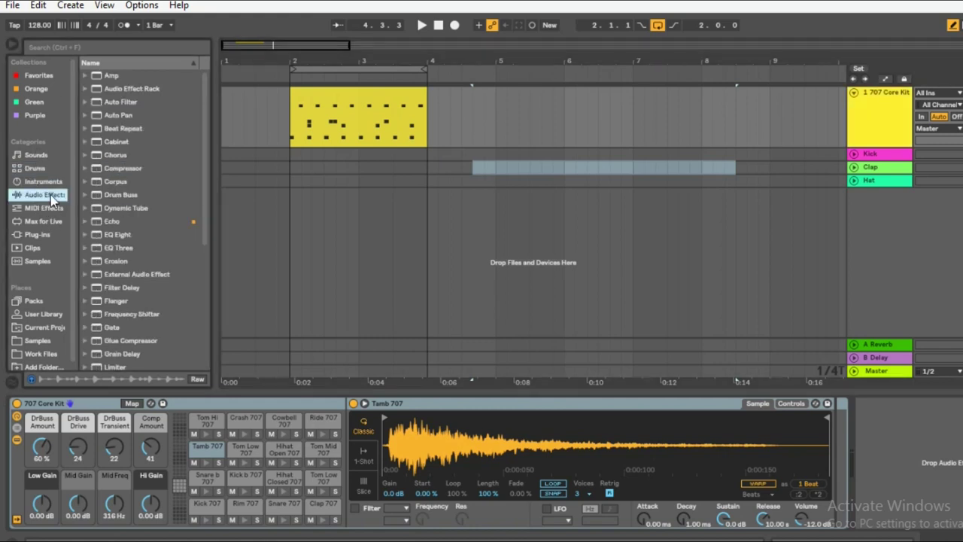
click(88, 51)
text(com)
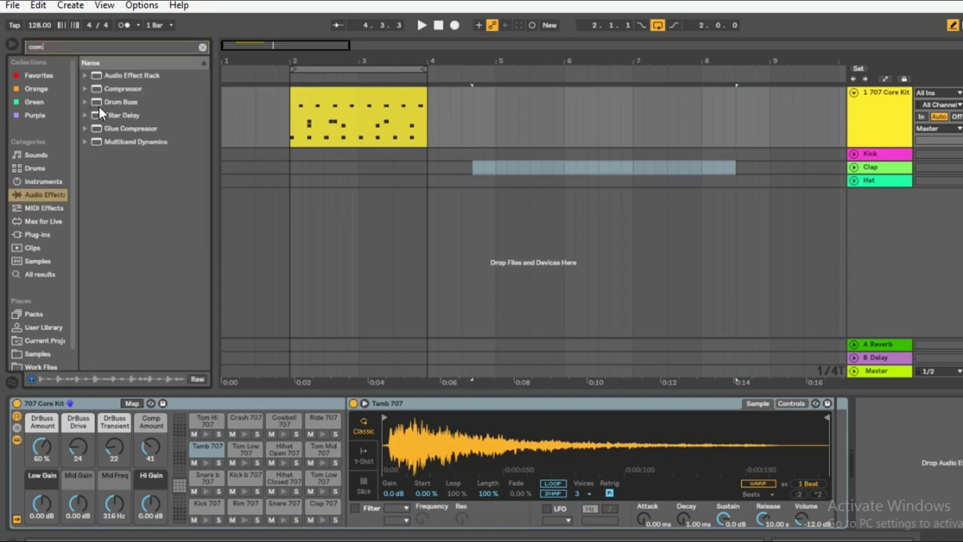
drag(101, 89, 919, 458)
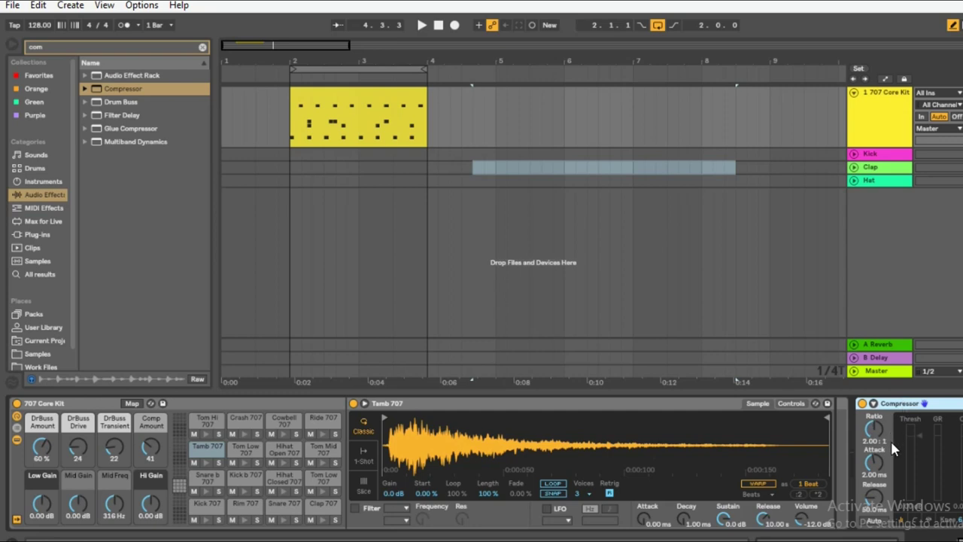
Step: Play the pattern from bar 2 while lowering the Compressor's threshold, raising its ratio and shortening its attack
key(space)
key(space)
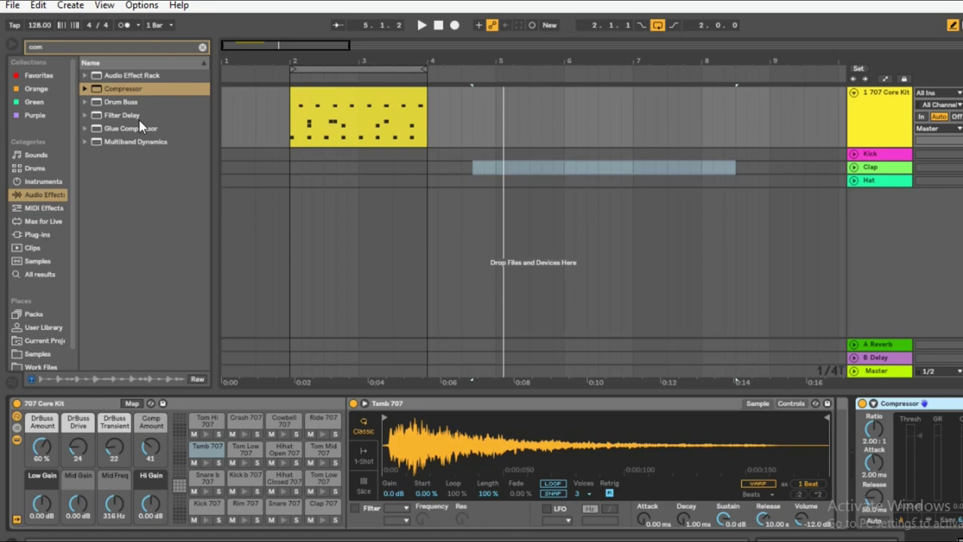
click(292, 143)
key(space)
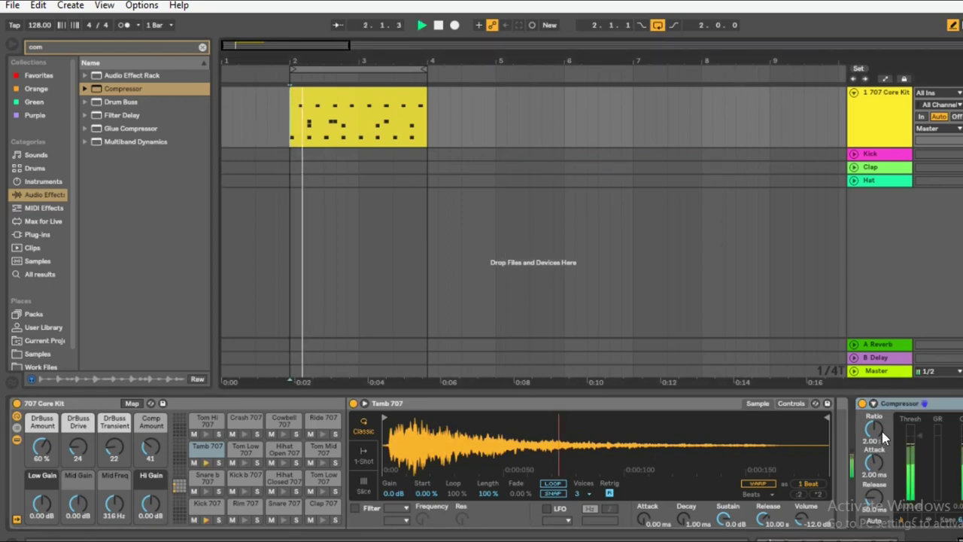
drag(921, 435, 920, 471)
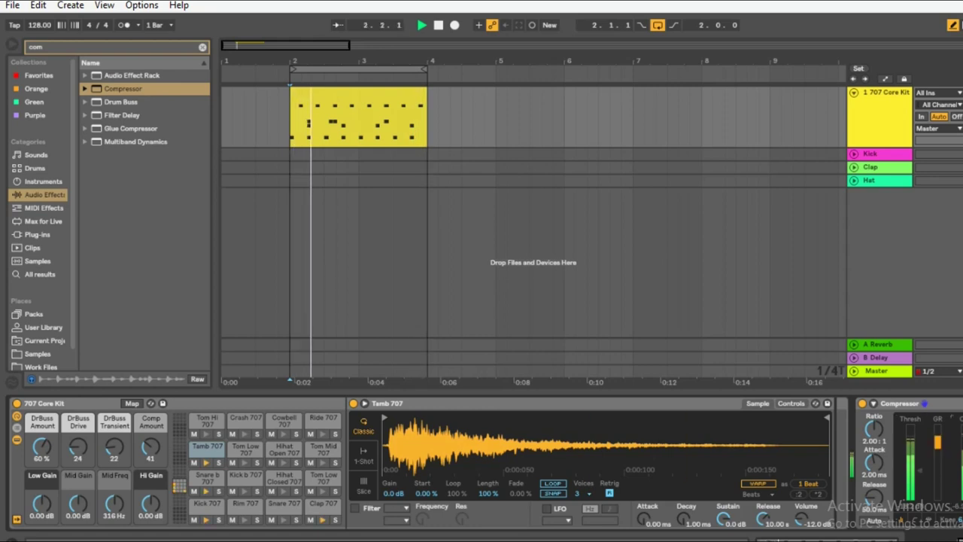
drag(873, 431, 873, 409)
drag(873, 463, 873, 480)
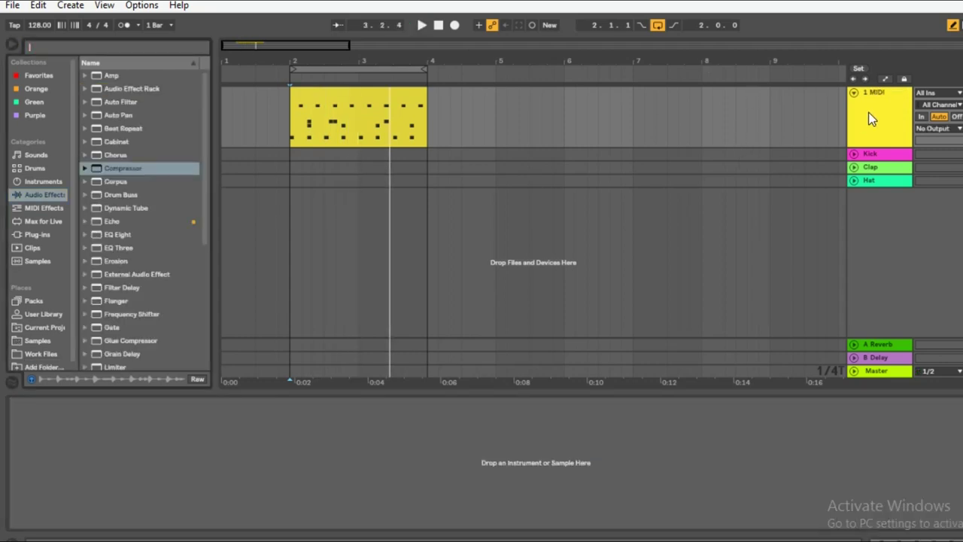
Step: Delete the MIDI track holding the drum pattern and insert a new MIDI track below Hat
click(869, 113)
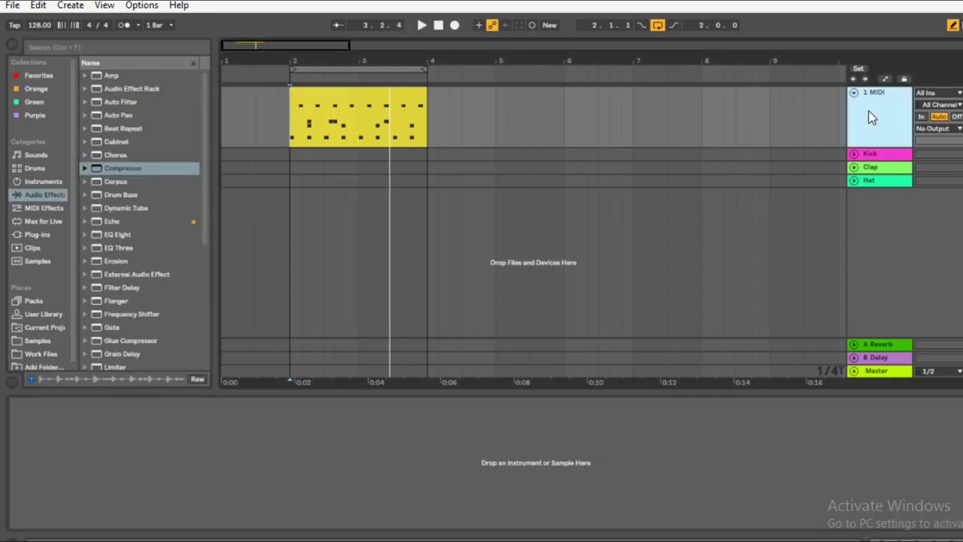
key(Delete)
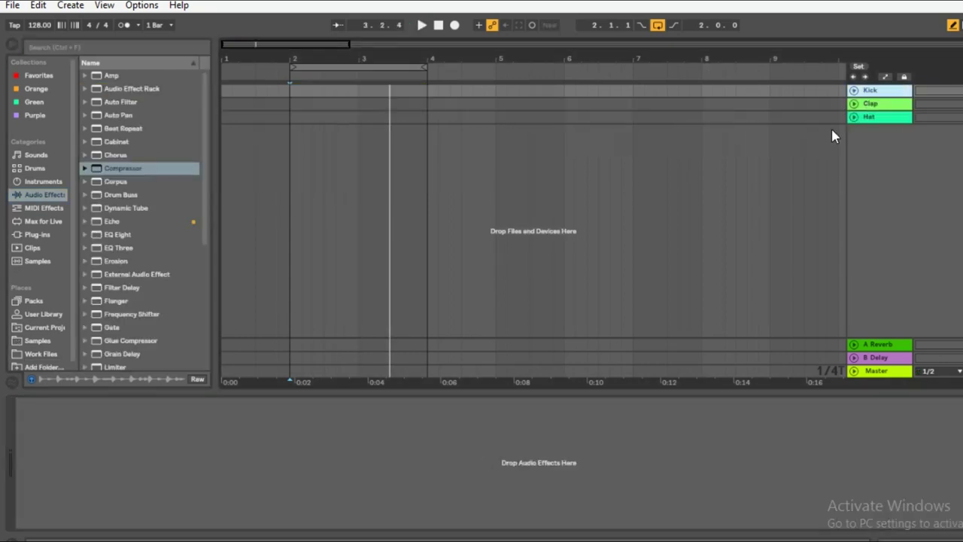
right_click(899, 141)
click(933, 155)
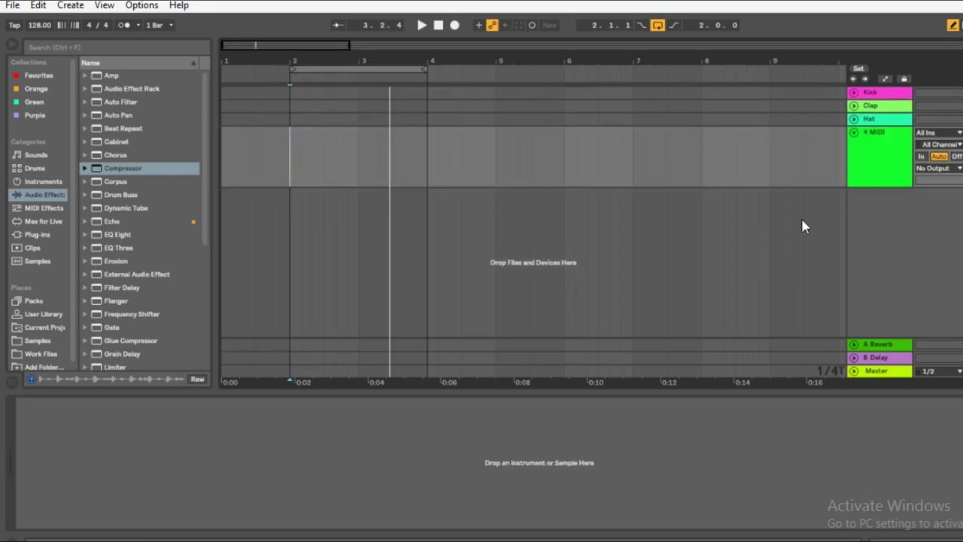
Step: Load an empty Drum Rack instrument onto the new MIDI track and select its C1 and E1 pads in turn
click(32, 168)
click(45, 183)
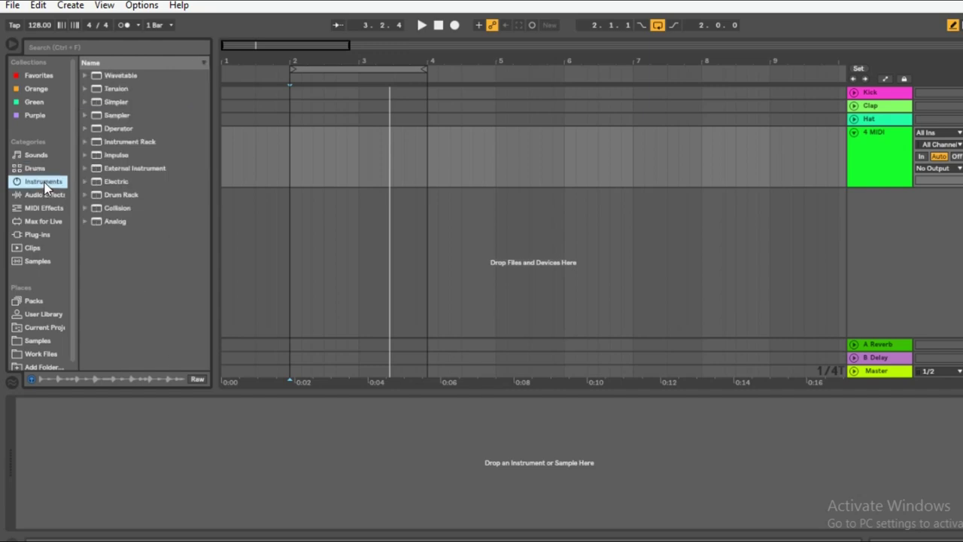
click(124, 195)
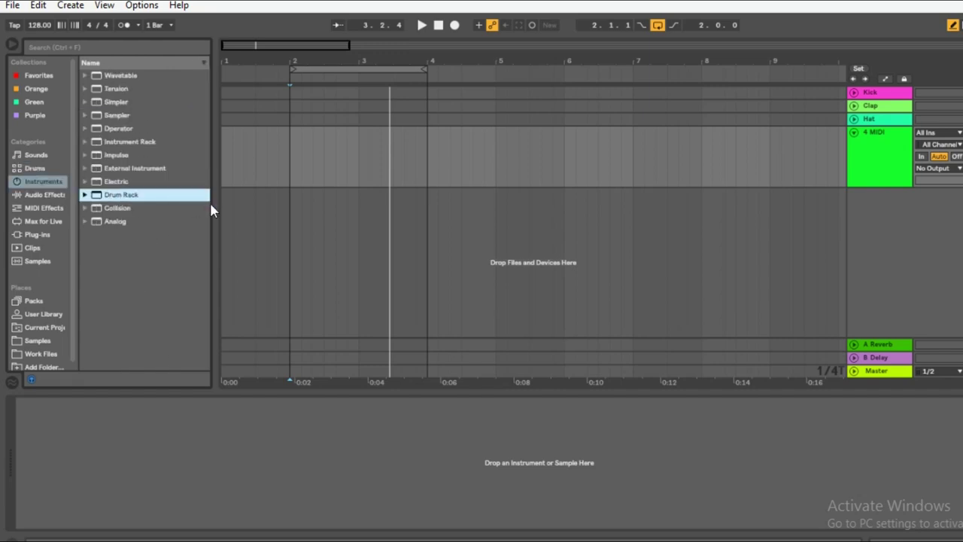
key(Return)
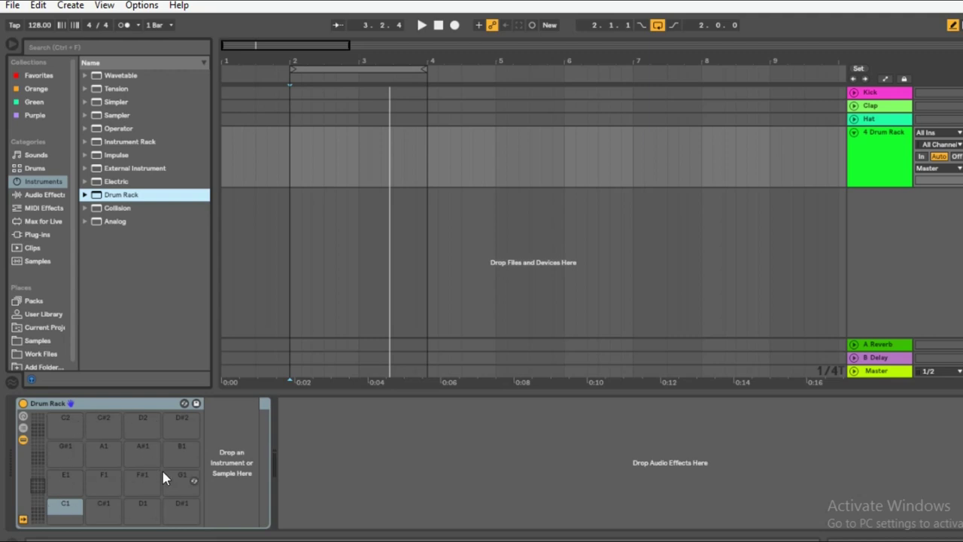
click(63, 511)
click(68, 479)
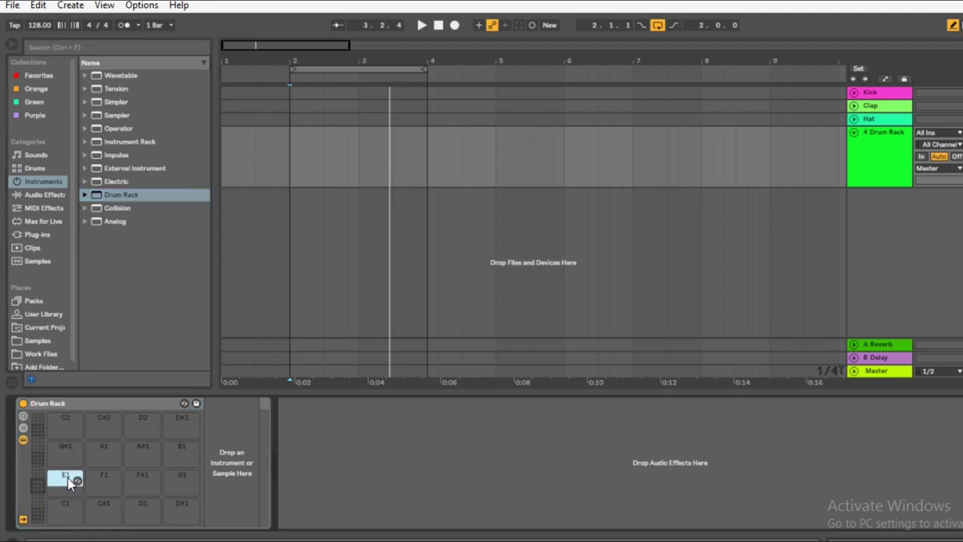
Step: Search the Samples place for "dubs" and expand the dubstep samples folder
click(32, 354)
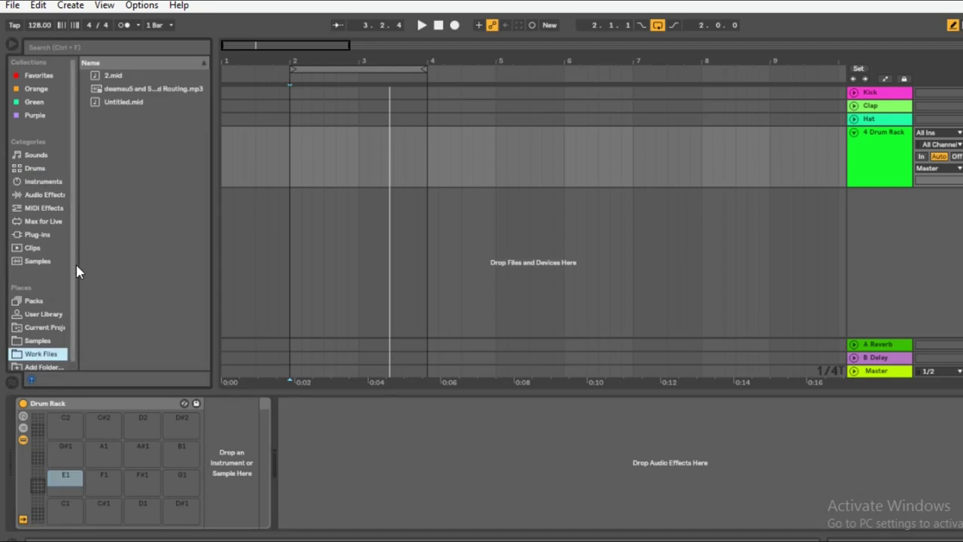
click(36, 342)
click(77, 50)
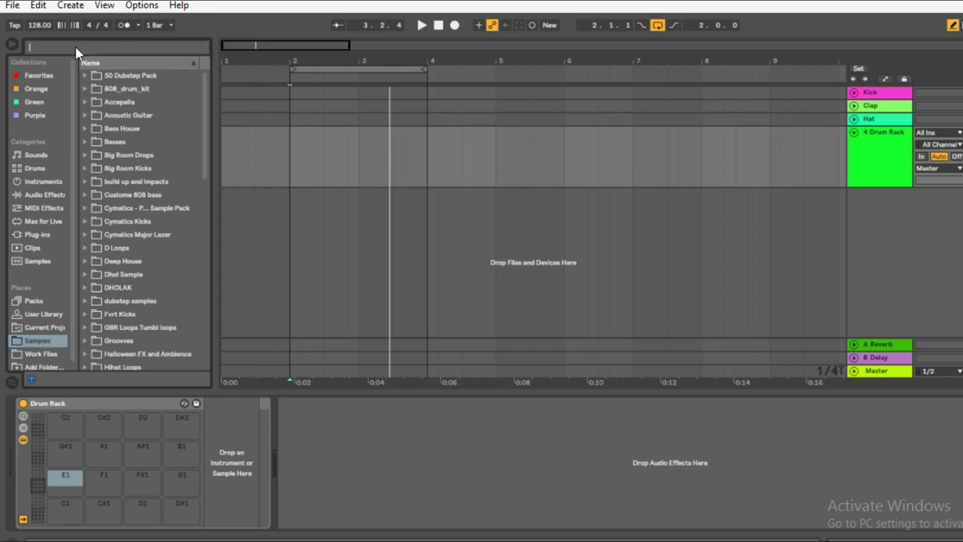
text(dubs)
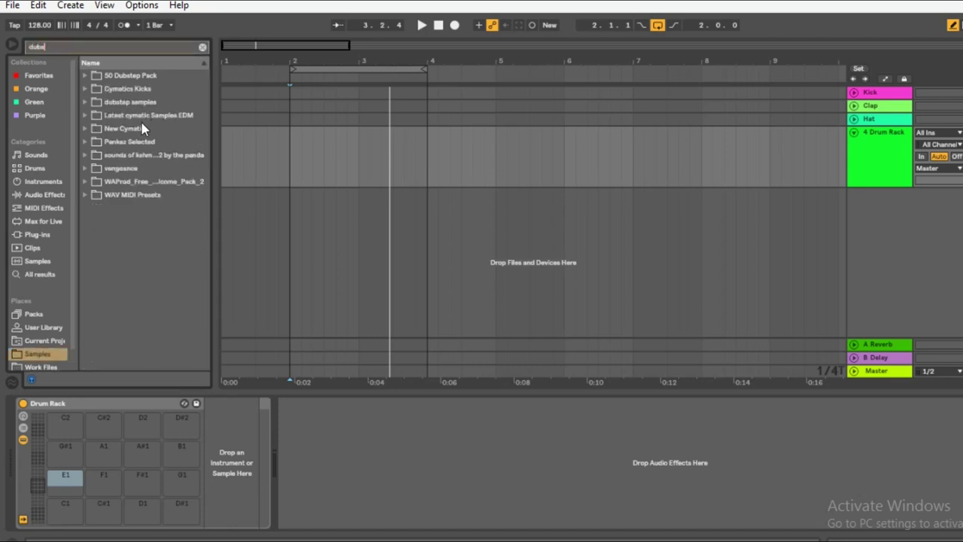
click(99, 103)
click(84, 102)
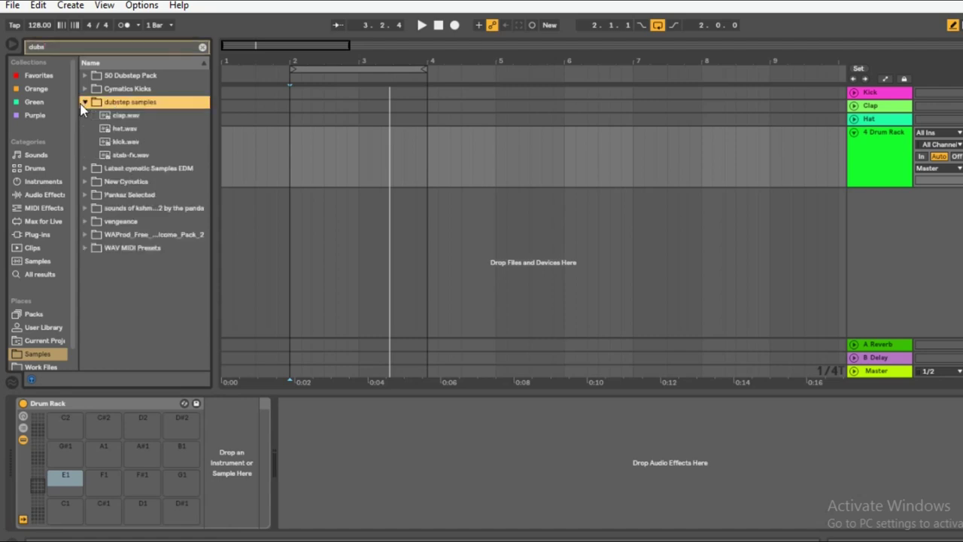
Step: Audition clap.wav, hat.wav, kick.wav and stab-fx.wav from the dubstep samples folder
click(125, 117)
click(128, 128)
click(134, 143)
click(137, 154)
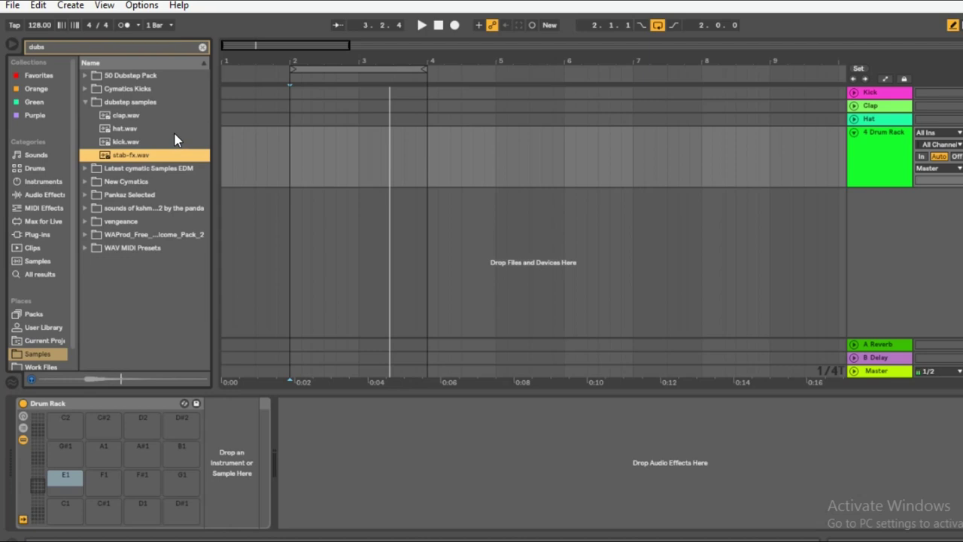
Step: Load all four dubstep samples, clap, hat, kick and stab-fx, onto the Drum Rack's pads C1 to D#1
click(124, 116)
shift+click(132, 156)
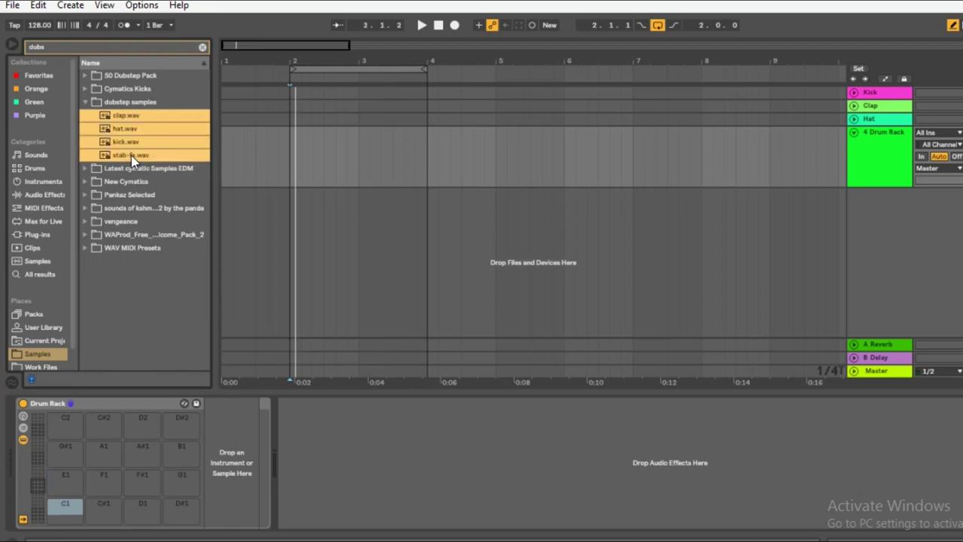
drag(131, 131, 85, 495)
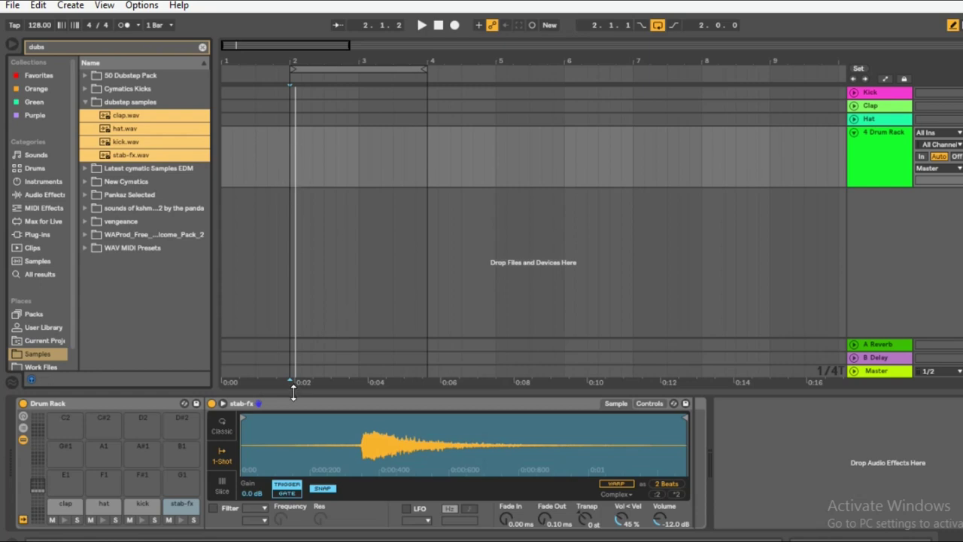
Step: Open the User Library, clear the browser search and look through the saved rack presets, ending on Fvrt Kicks Drum Rack.adg
click(88, 408)
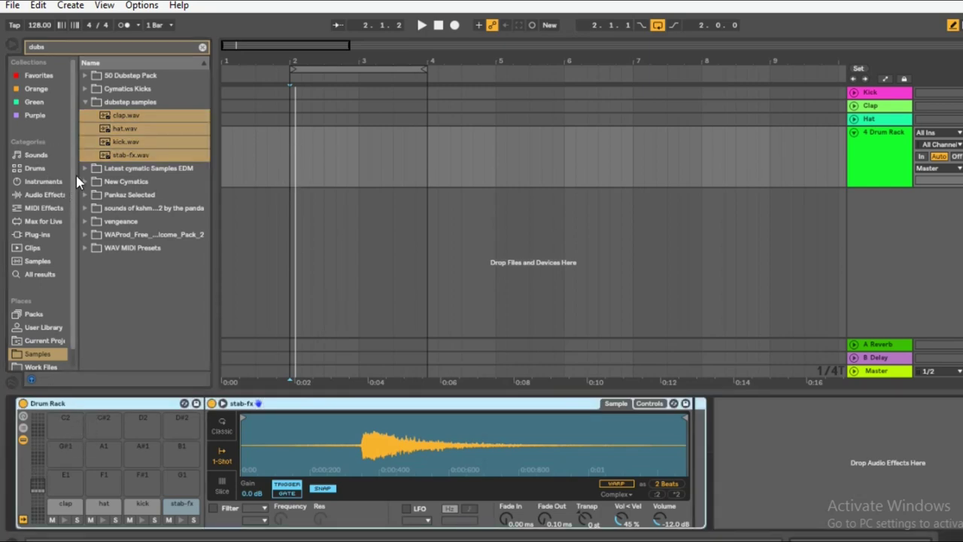
click(51, 329)
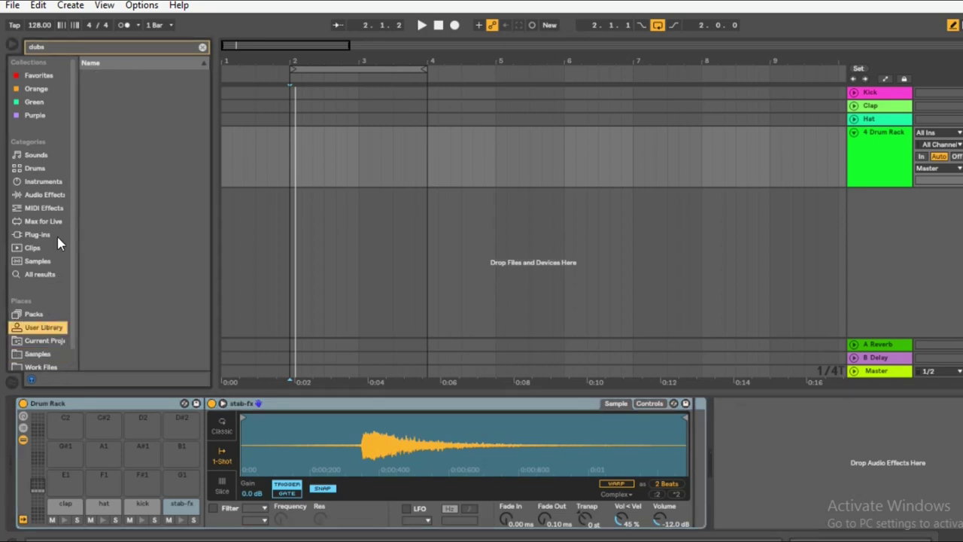
click(203, 47)
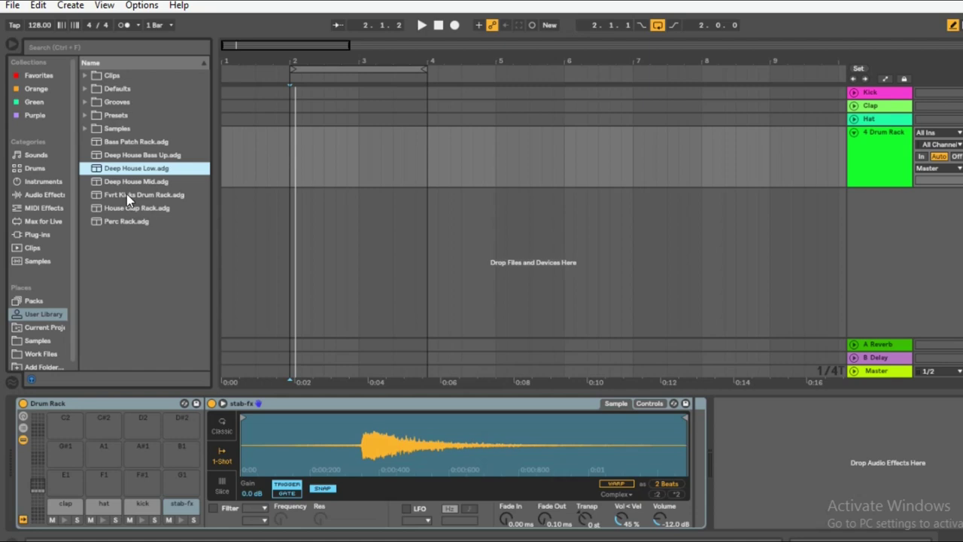
click(125, 142)
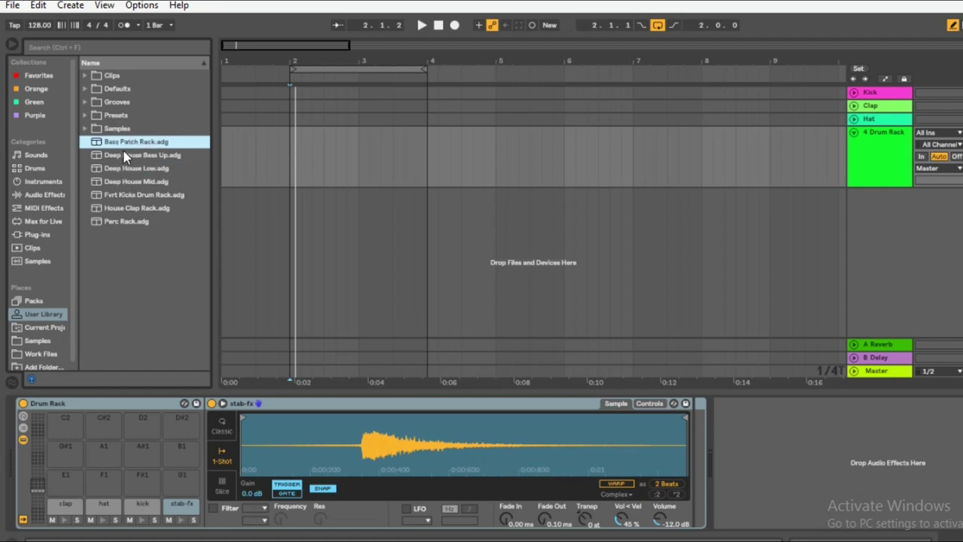
click(121, 183)
click(125, 203)
click(127, 196)
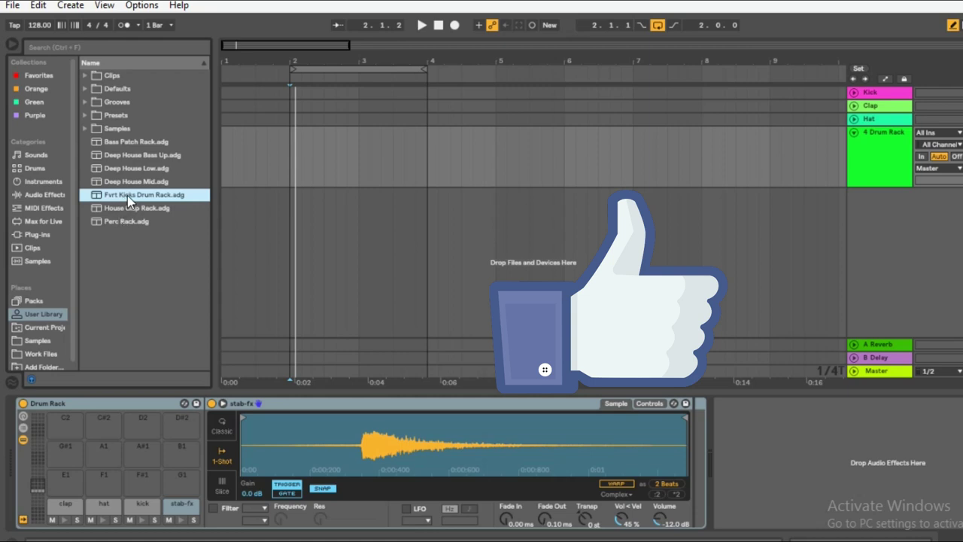
Step: Save the Drum Rack holding the four dubstep samples to the User Library as a preset named ABC
click(140, 410)
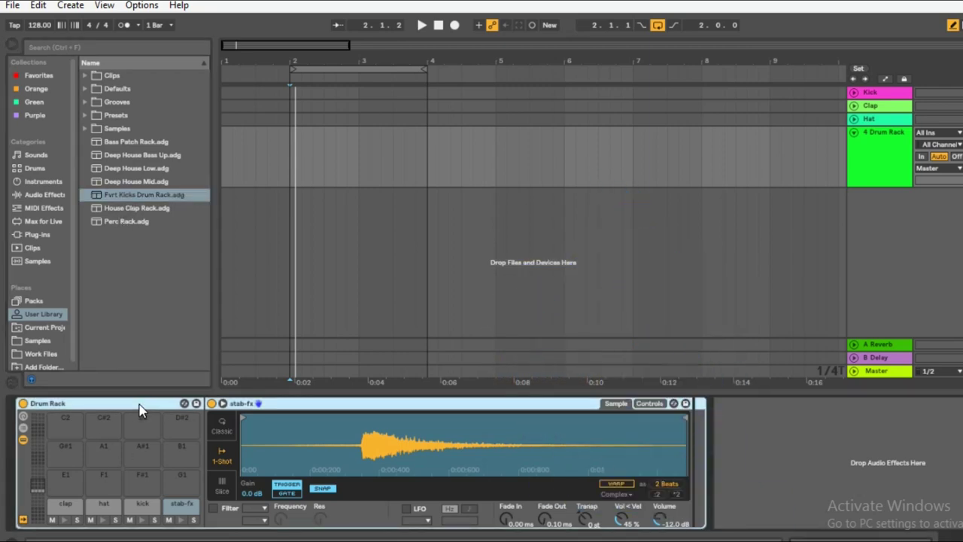
drag(139, 410, 130, 281)
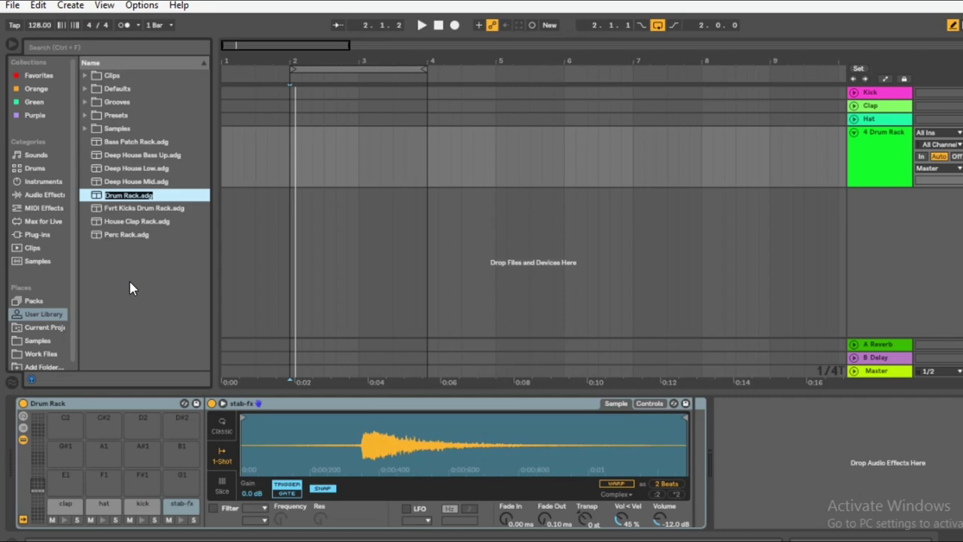
text(ABC)
key(Return)
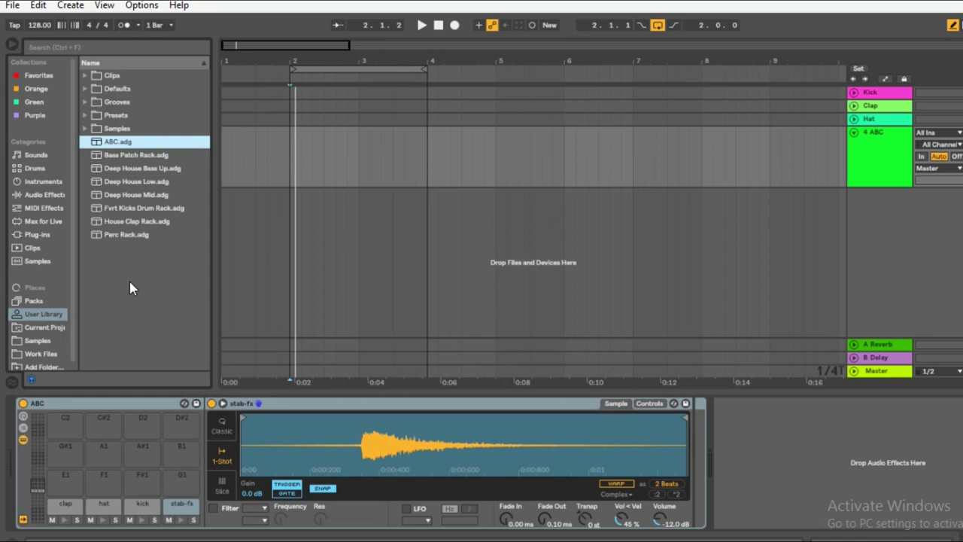
Step: Delete the ABC rack from the MIDI track and reload it from the saved ABC.adg preset
click(138, 414)
key(Delete)
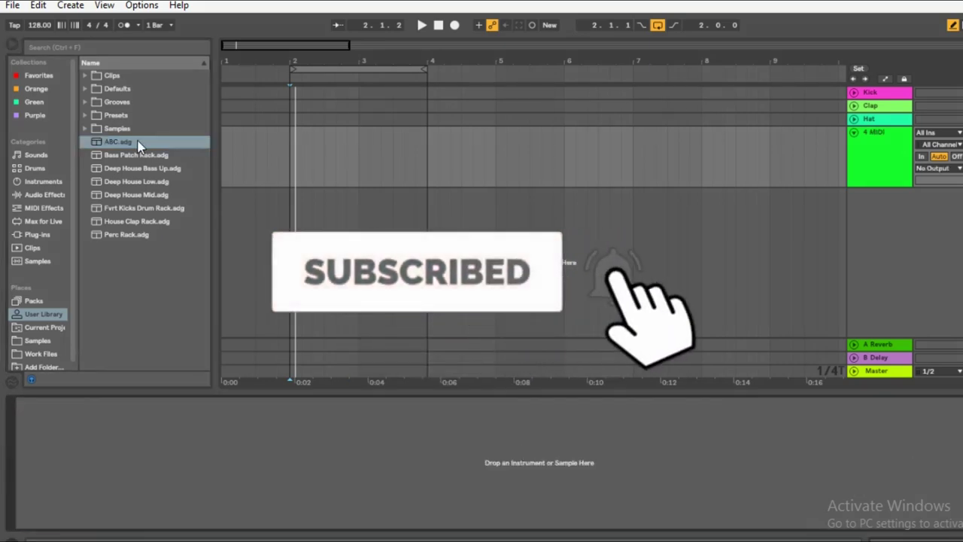
drag(138, 143, 273, 494)
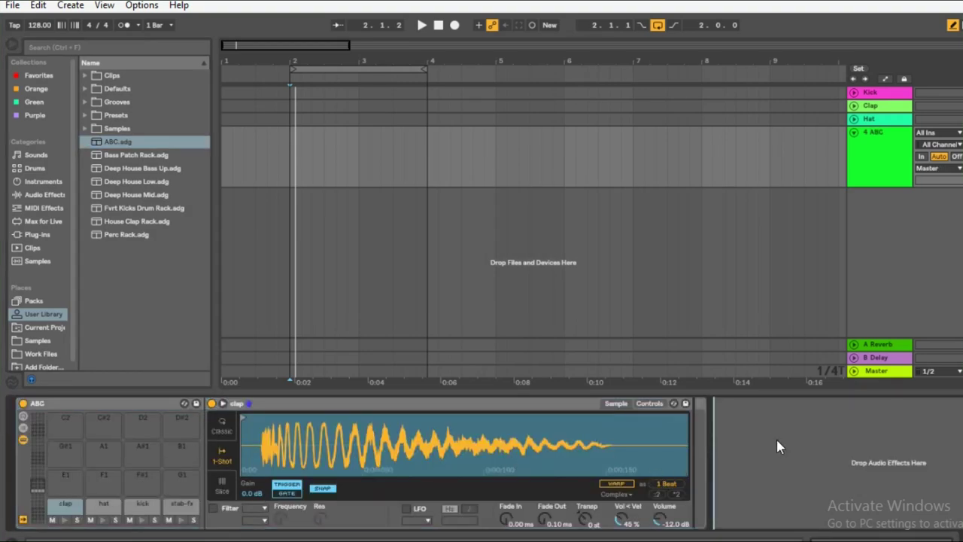
Step: Undo the loading of the ABC rack and load Fvrt Kicks Drum Rack.adg from the User Library onto the MIDI track
key(ctrl+z)
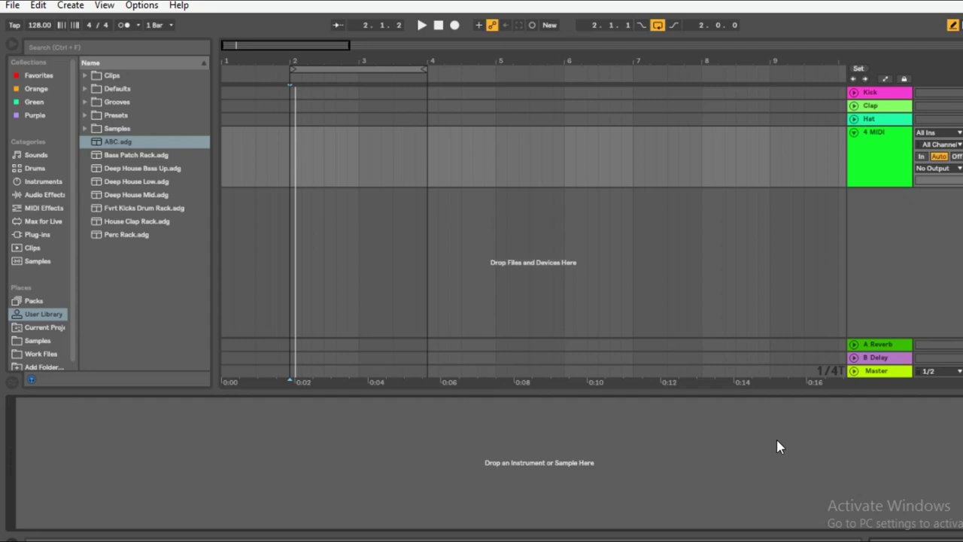
click(109, 195)
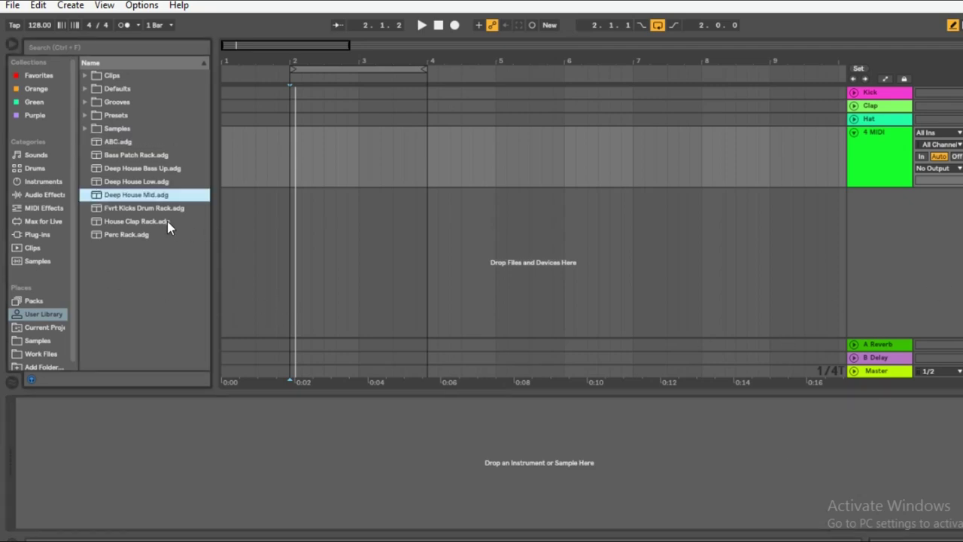
click(148, 209)
drag(149, 210, 196, 476)
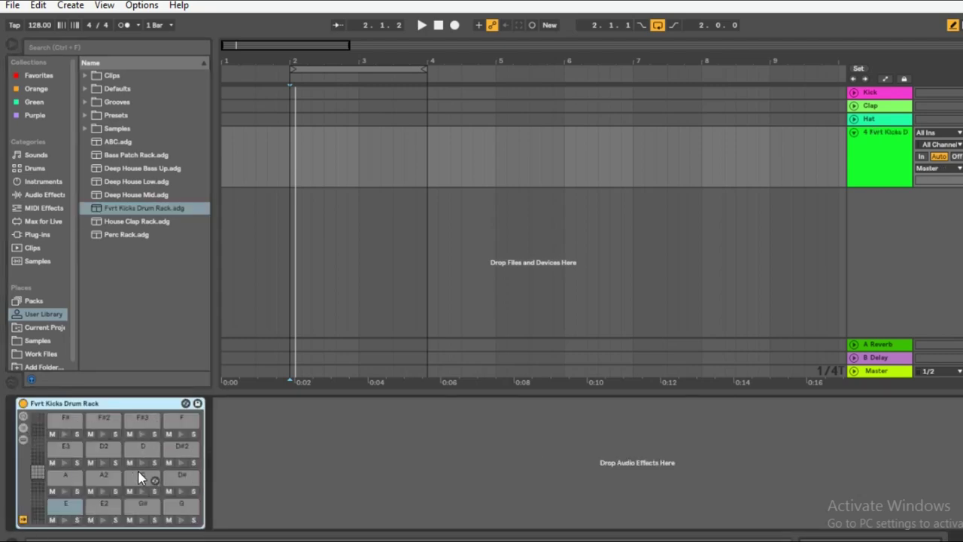
Step: Audition the E, E2, G#, D#, D, D2 and F#3 pads of the Fvrt Kicks Drum Rack, then select the whole rack
click(66, 519)
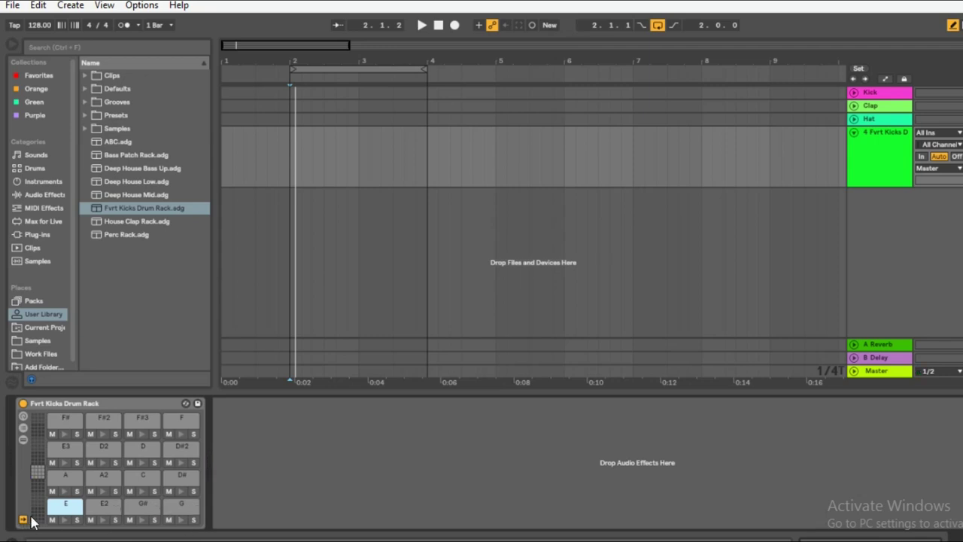
click(102, 510)
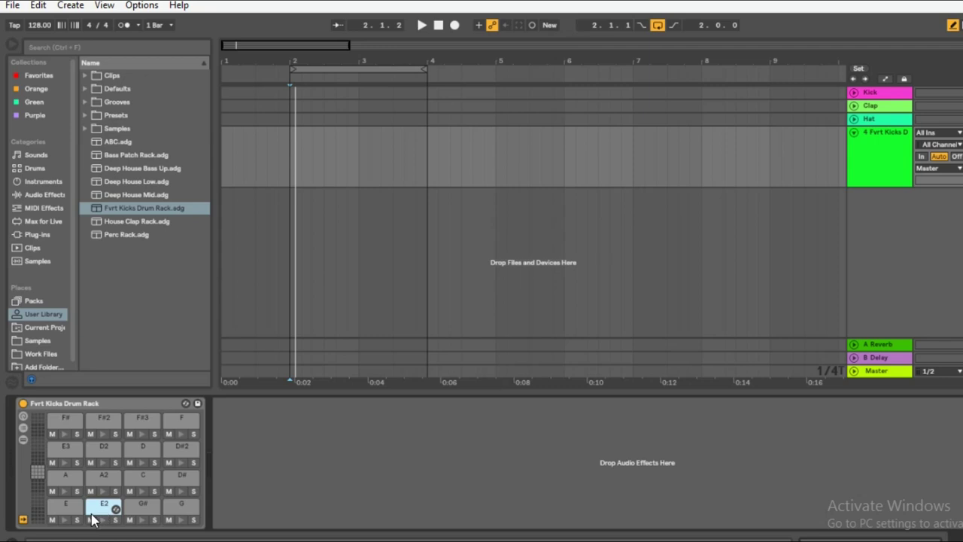
click(143, 519)
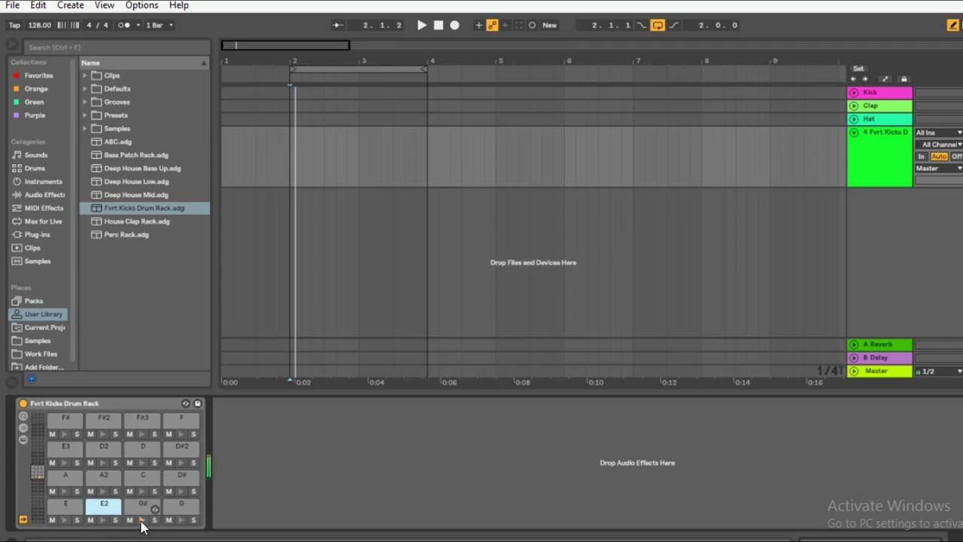
click(181, 492)
click(141, 463)
click(103, 463)
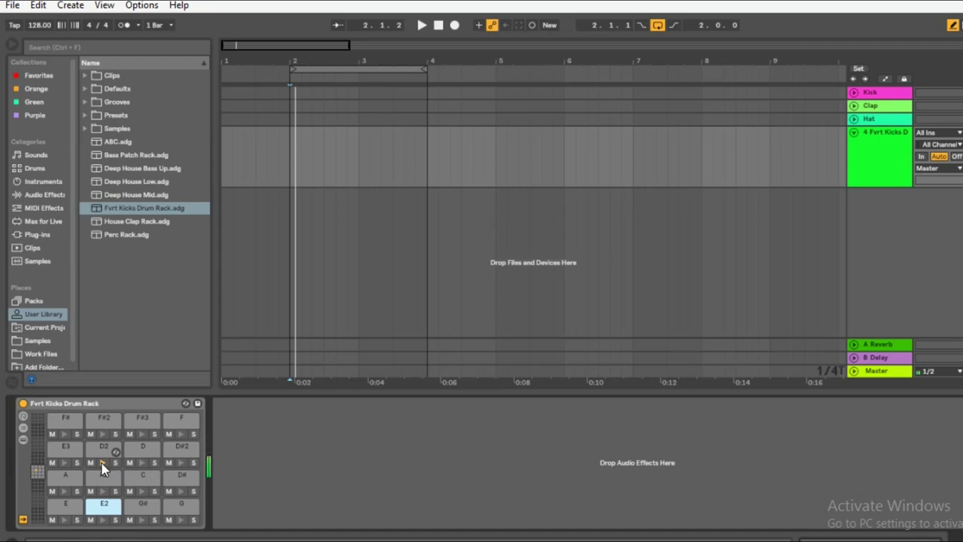
click(141, 435)
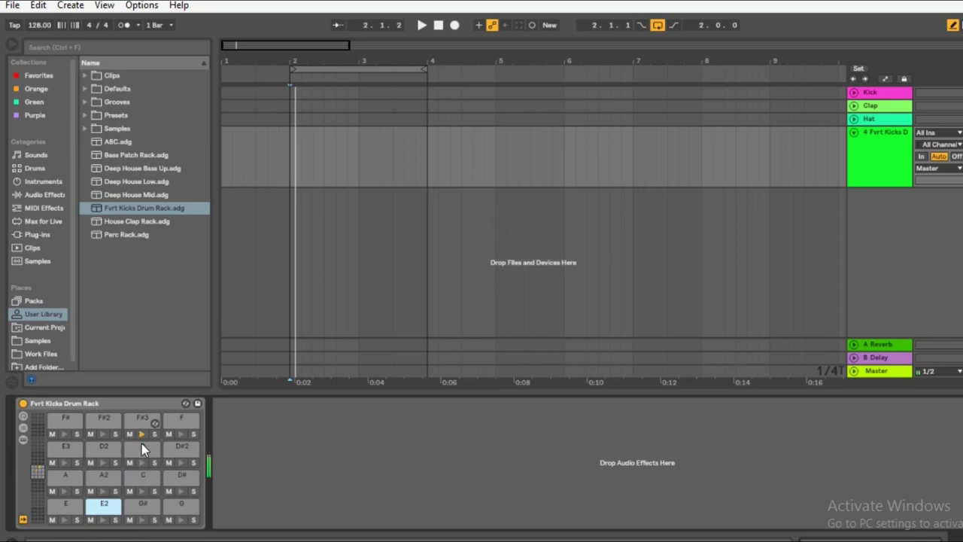
click(122, 410)
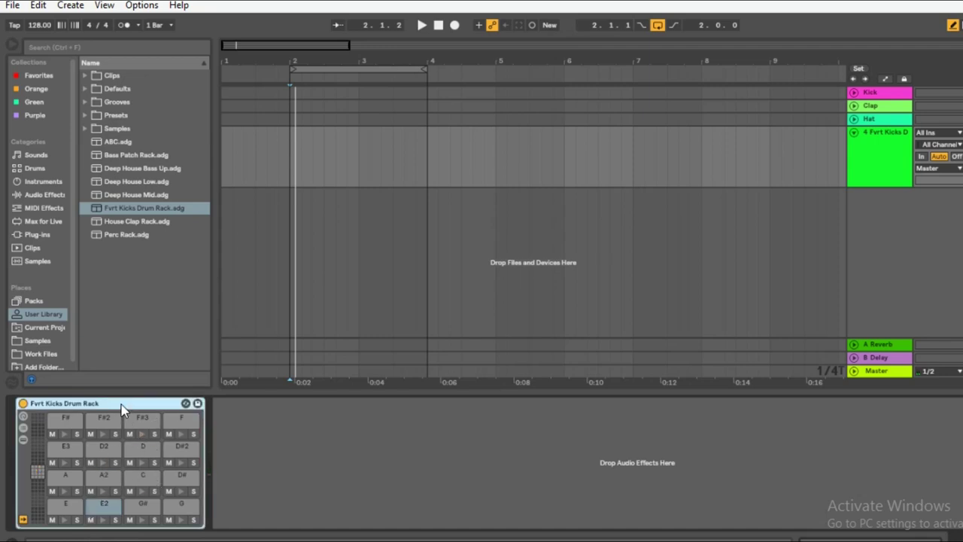